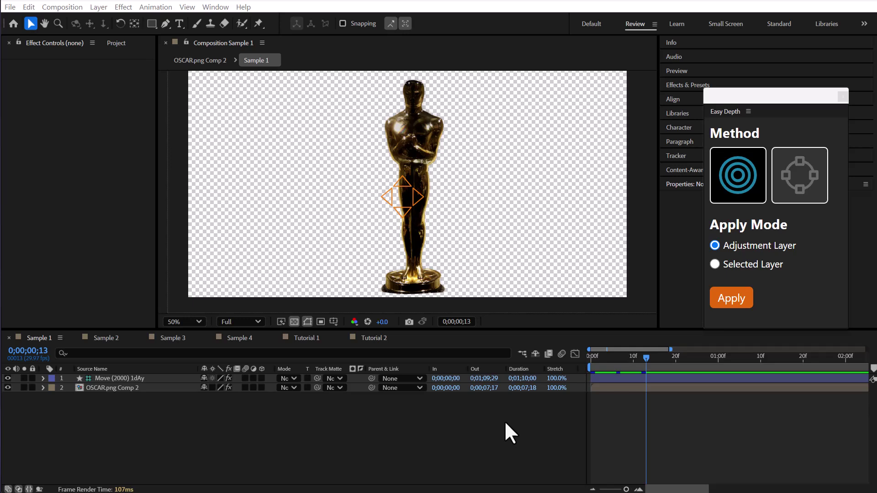
- Drag the twist guides to bend the statue and warp the Sample 2 face
click(120, 378)
click(414, 206)
drag(409, 195, 386, 184)
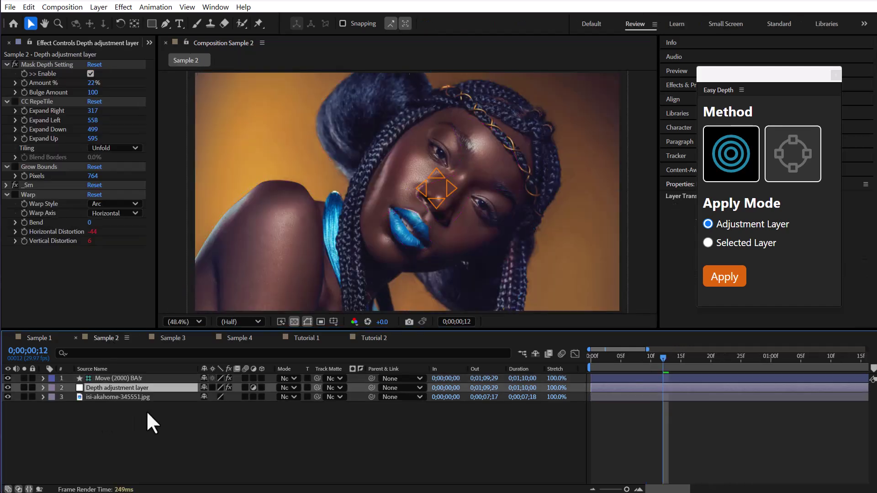
click(139, 378)
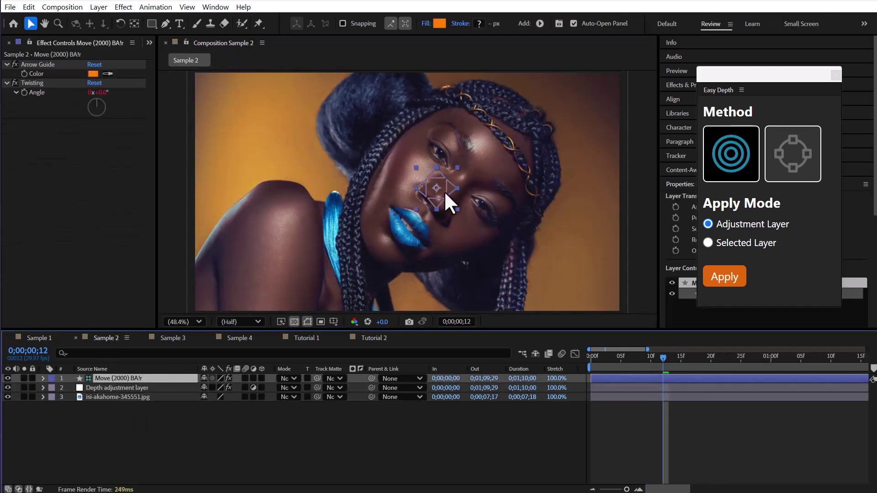
drag(444, 191, 436, 208)
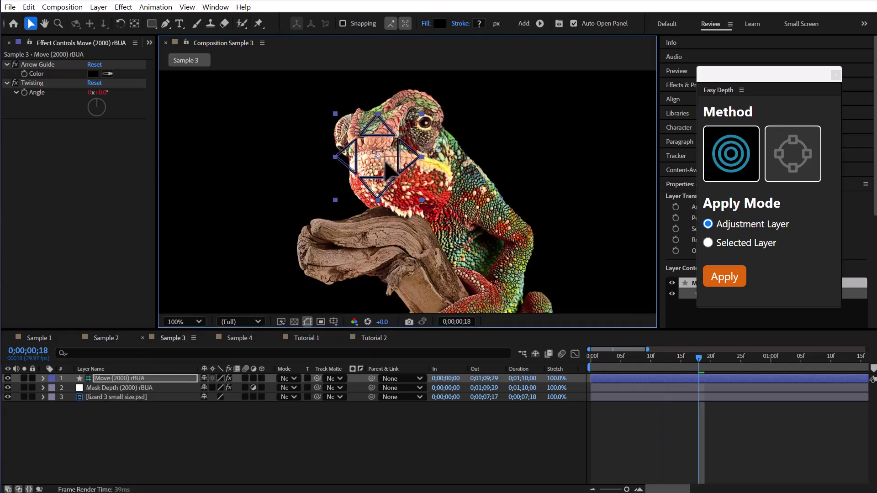
- Shift the guides across the chameleon and onto the Sample 4 rock
mouse_move(387, 170)
mouse_down()
mouse_move(359, 162)
mouse_move(361, 151)
mouse_up()
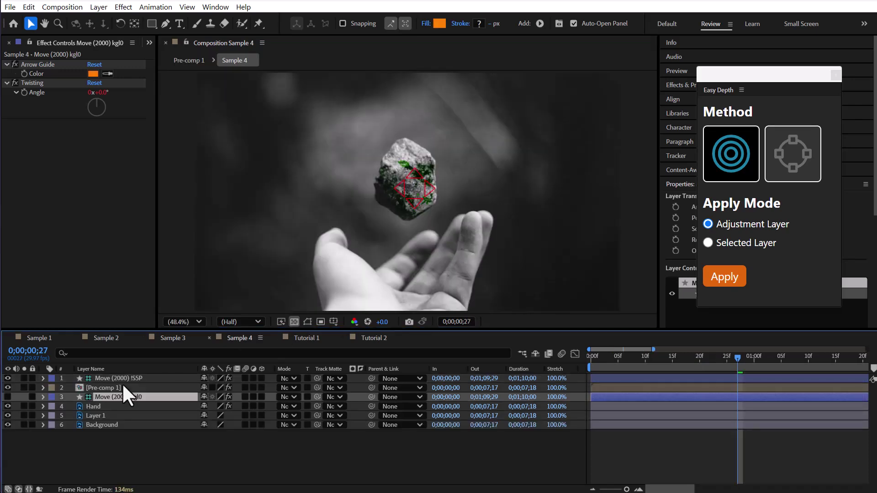
click(130, 377)
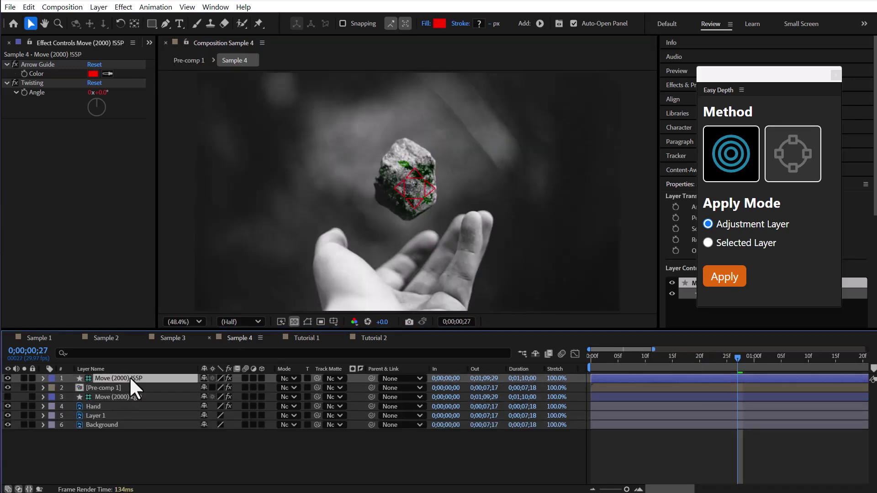
mouse_move(420, 191)
mouse_down()
mouse_move(424, 204)
mouse_move(376, 184)
mouse_move(409, 181)
mouse_up()
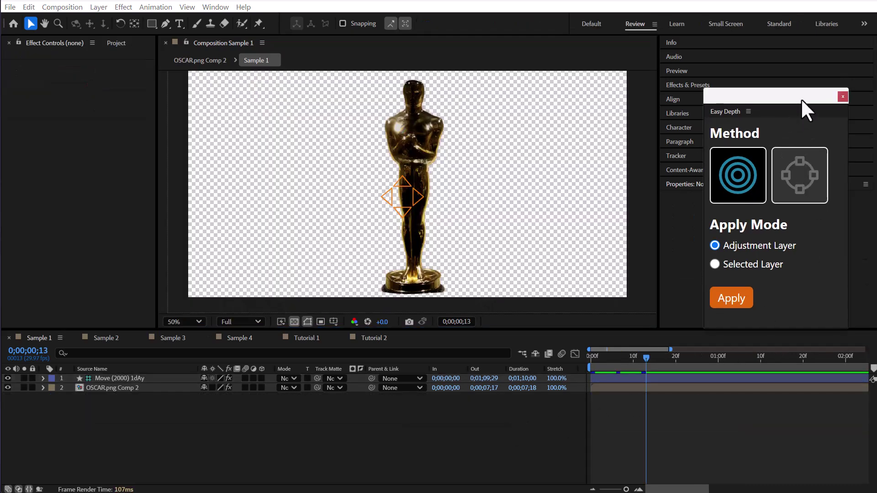
mouse_move(801, 98)
mouse_down()
mouse_move(666, 50)
mouse_move(800, 79)
mouse_up()
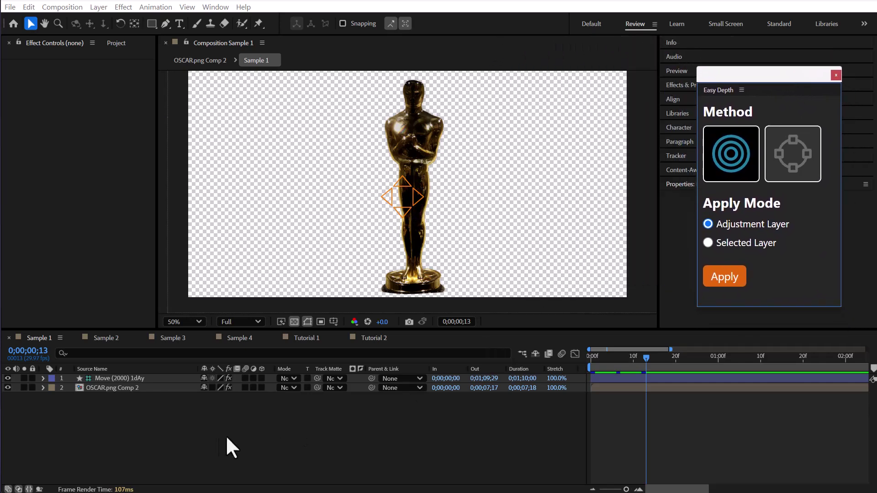
- Switch to Tutorial 1, choose the circle depth method, and select the portrait photo layer
click(307, 338)
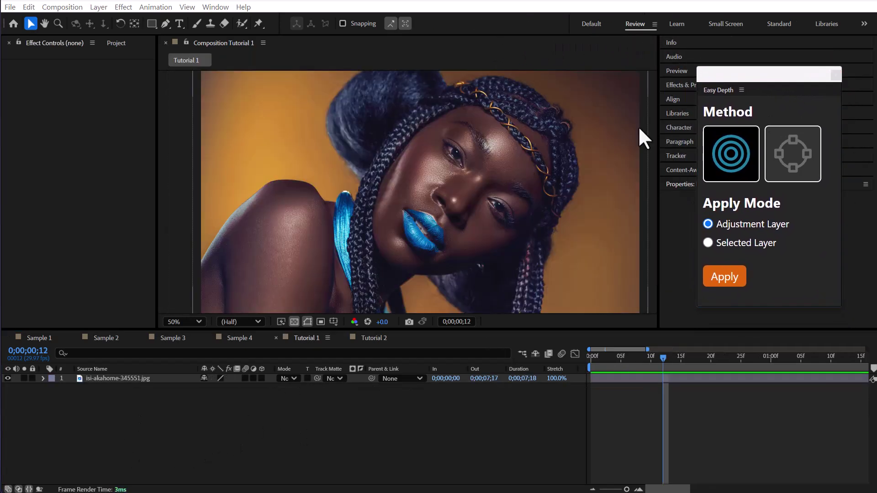
drag(752, 74, 737, 66)
click(772, 134)
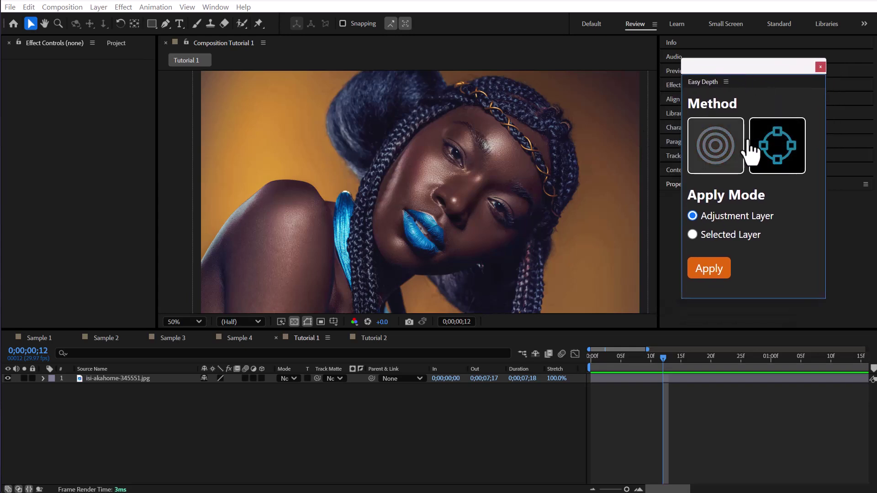
click(727, 138)
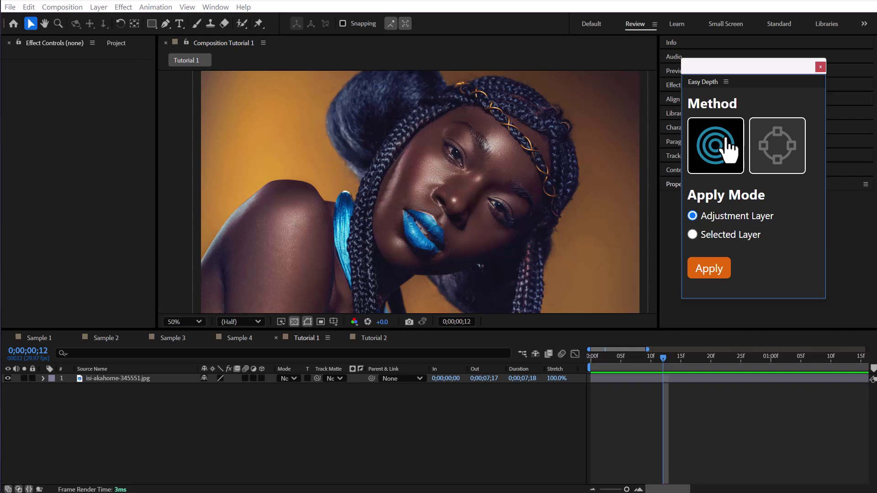
click(137, 379)
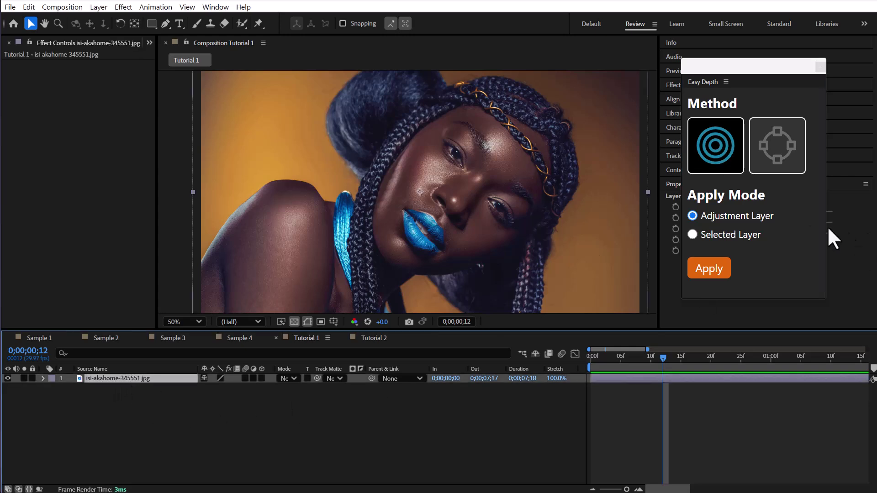
- Apply circle depth, then turn the effect off and move the ring over her face
click(713, 269)
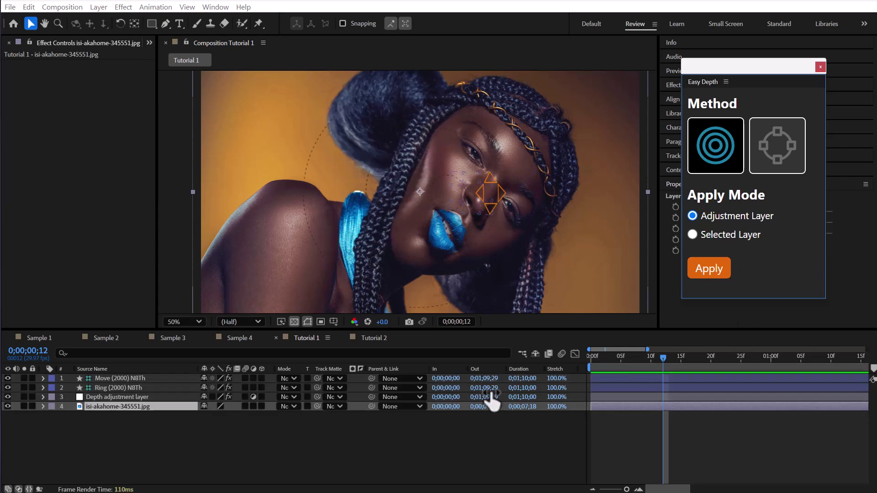
click(130, 385)
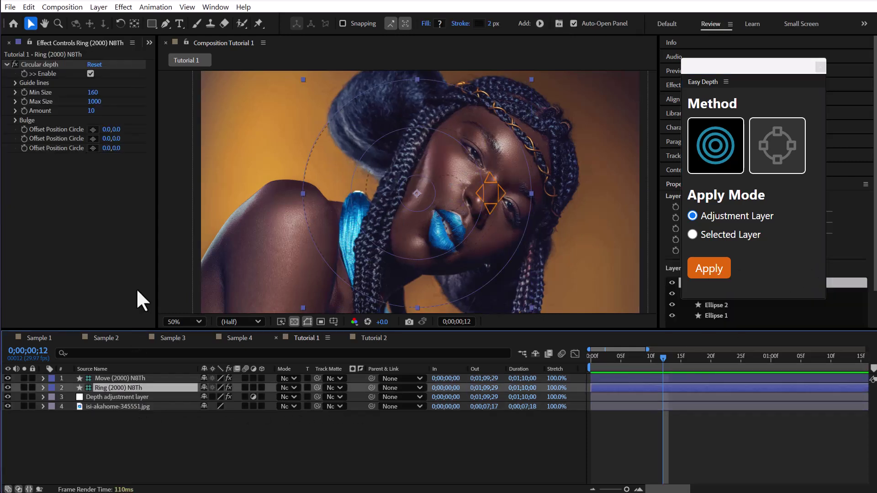
click(90, 74)
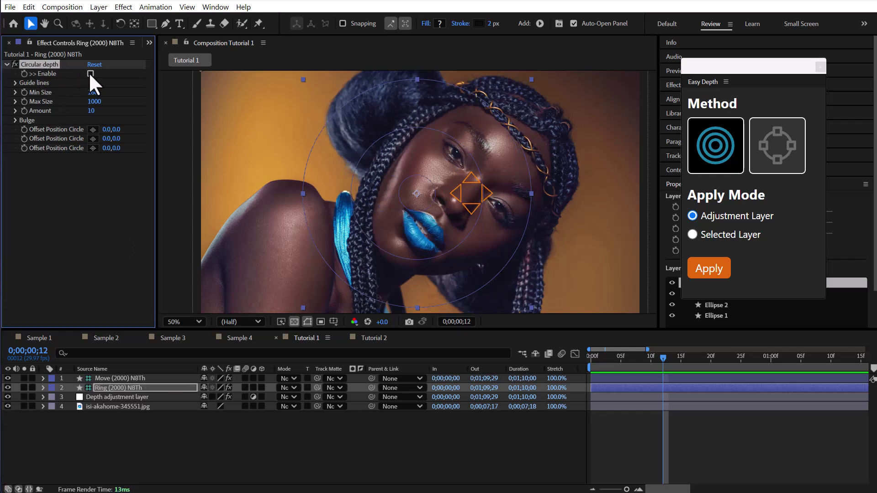
mouse_move(430, 191)
mouse_down()
mouse_move(488, 194)
mouse_move(467, 198)
mouse_up()
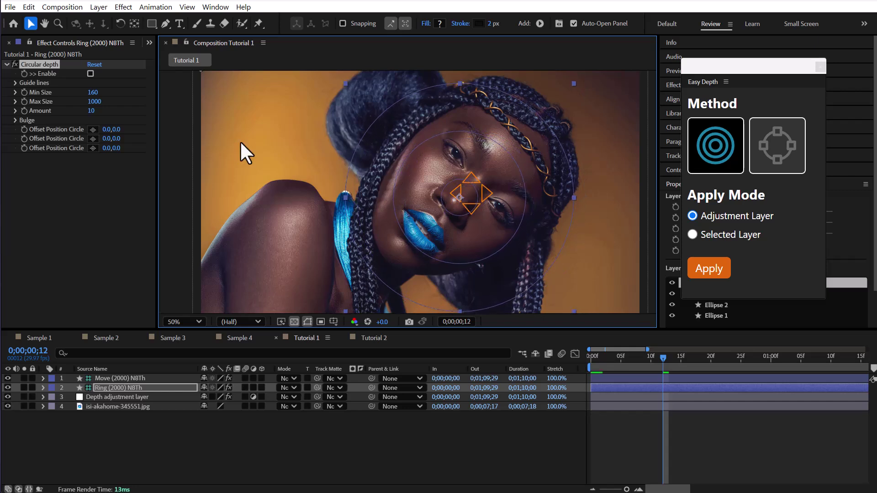
- Set ring minimum size 260 and maximum 870, offset the first circle, and re-enable depth
drag(94, 94, 87, 102)
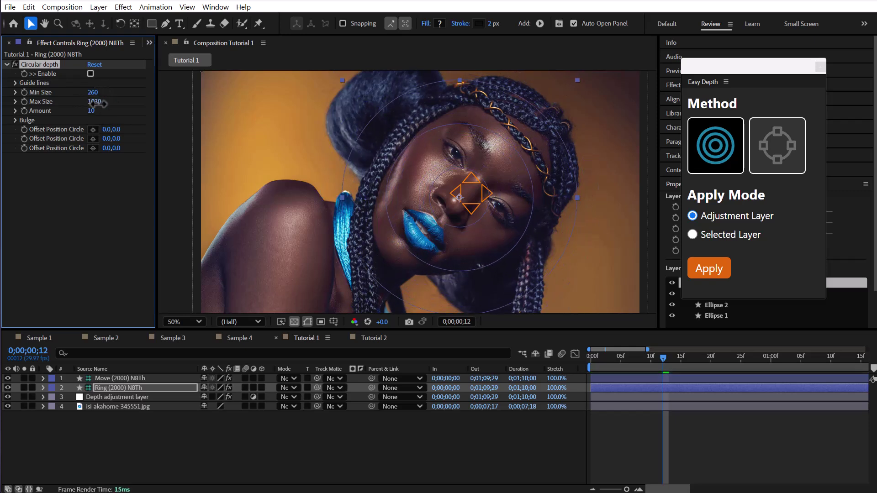
drag(87, 102, 91, 103)
click(449, 201)
drag(450, 201, 458, 190)
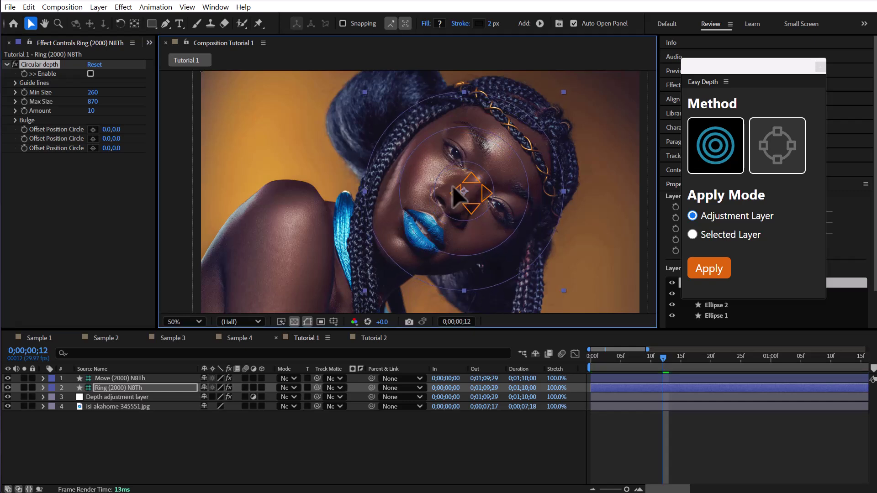
click(127, 135)
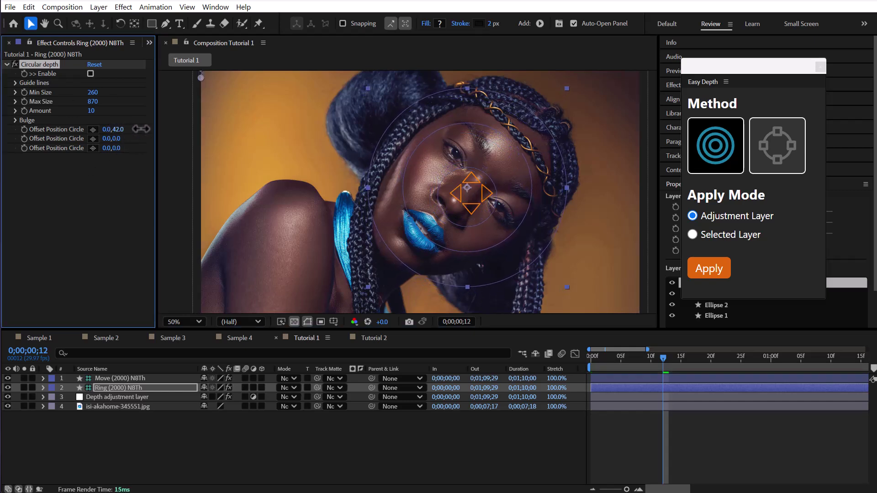
mouse_move(140, 129)
mouse_down()
mouse_move(96, 129)
mouse_move(131, 148)
mouse_move(119, 148)
mouse_up()
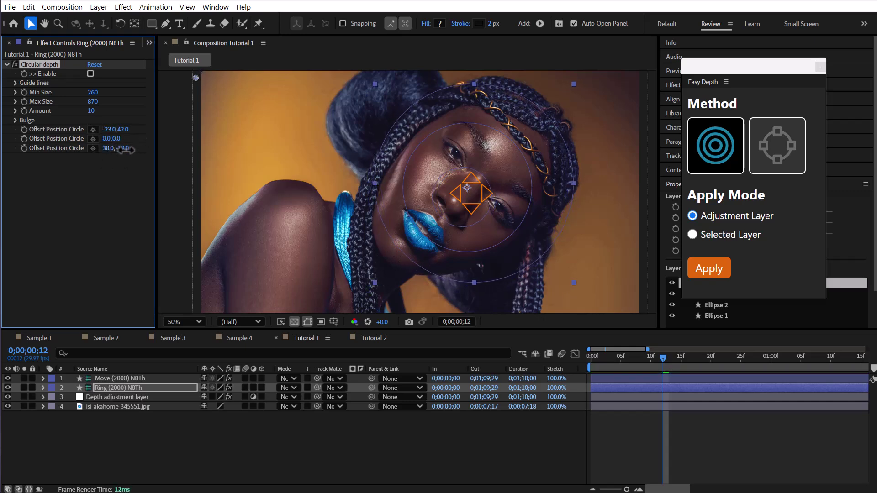
click(91, 73)
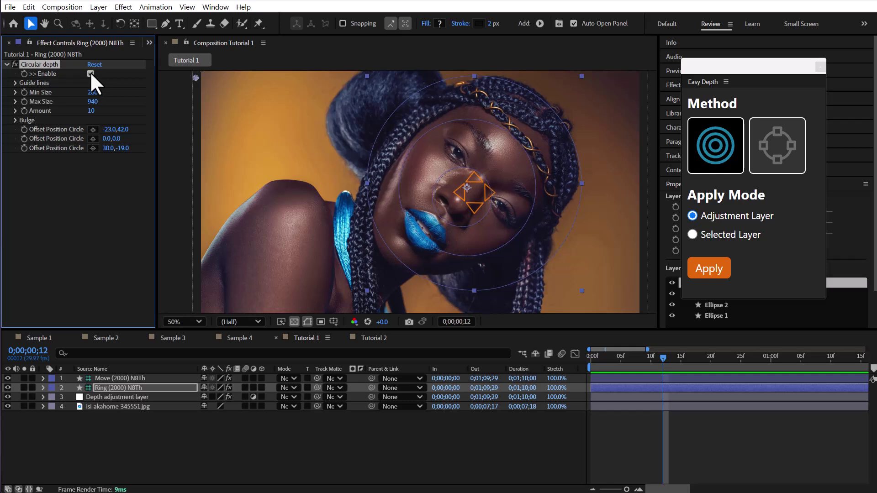
- Move the twist guide around the nose, raise the ring amount from 10 to 14, and inspect the Depth layer
click(142, 379)
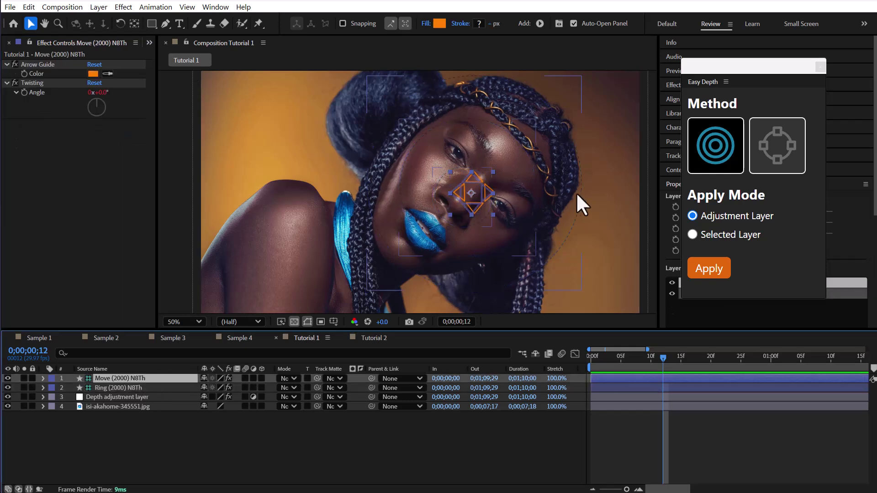
mouse_move(478, 192)
mouse_down()
mouse_move(483, 185)
mouse_move(481, 198)
mouse_move(454, 192)
mouse_move(477, 189)
mouse_move(459, 179)
mouse_move(468, 187)
mouse_move(452, 195)
mouse_move(474, 192)
mouse_move(453, 195)
mouse_up()
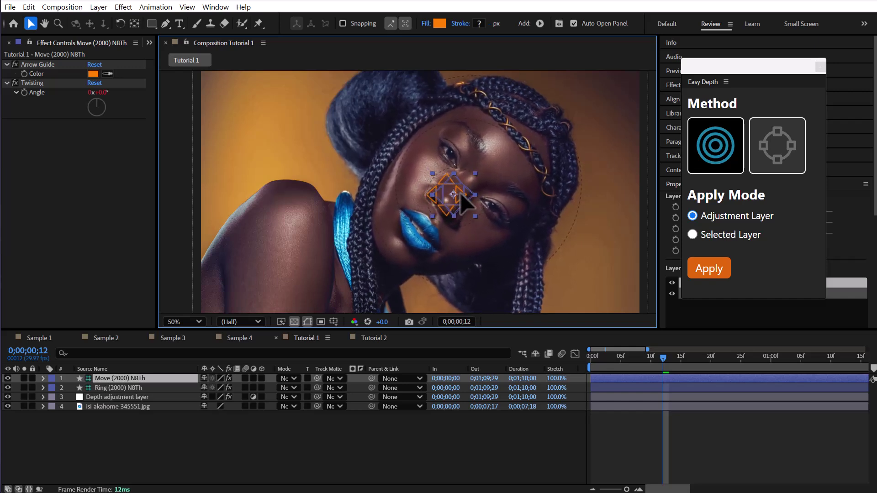
click(130, 388)
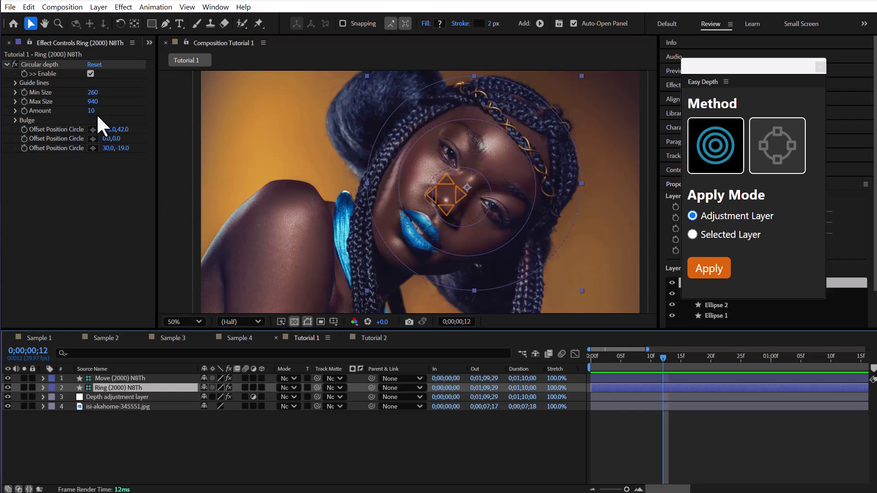
mouse_move(91, 111)
mouse_down()
mouse_move(98, 114)
mouse_move(89, 114)
mouse_up()
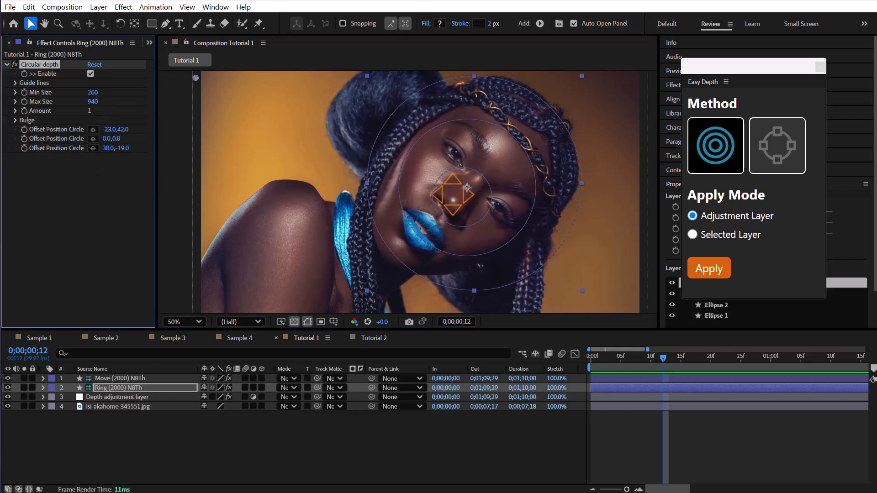
click(123, 397)
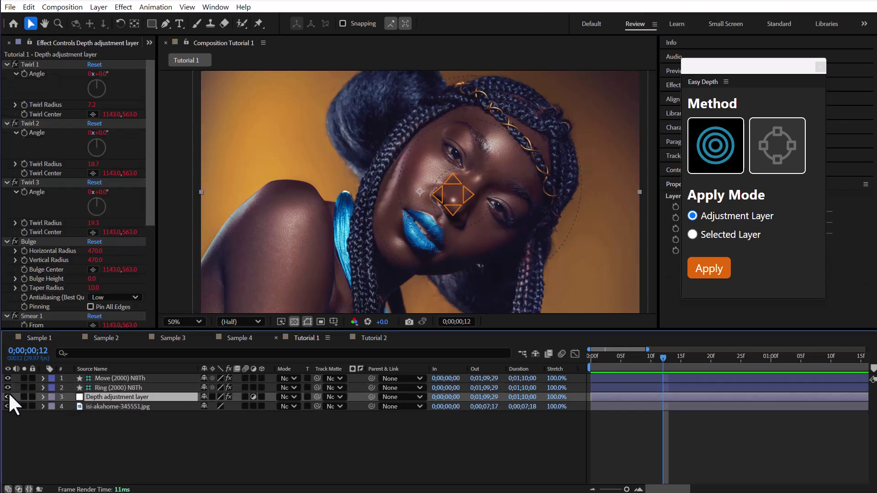
- Delete the three depth layers and apply depth directly to the selected photo layer
shift+click(127, 376)
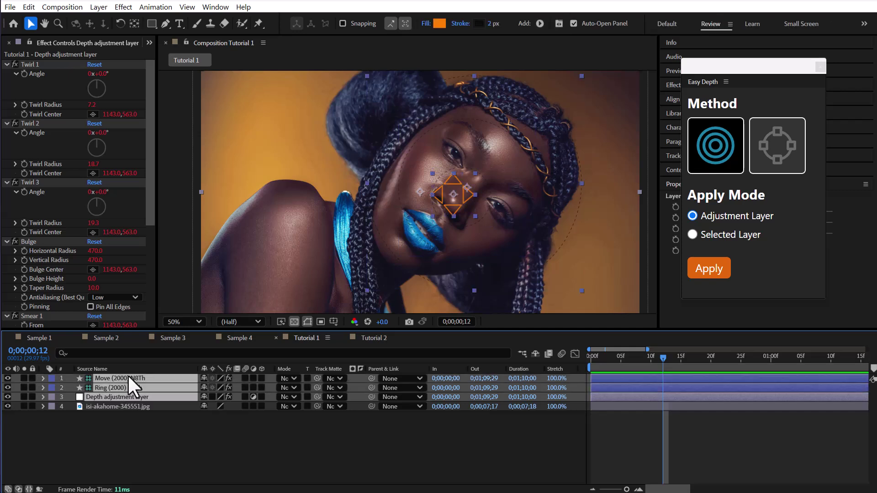
key(Delete)
click(137, 371)
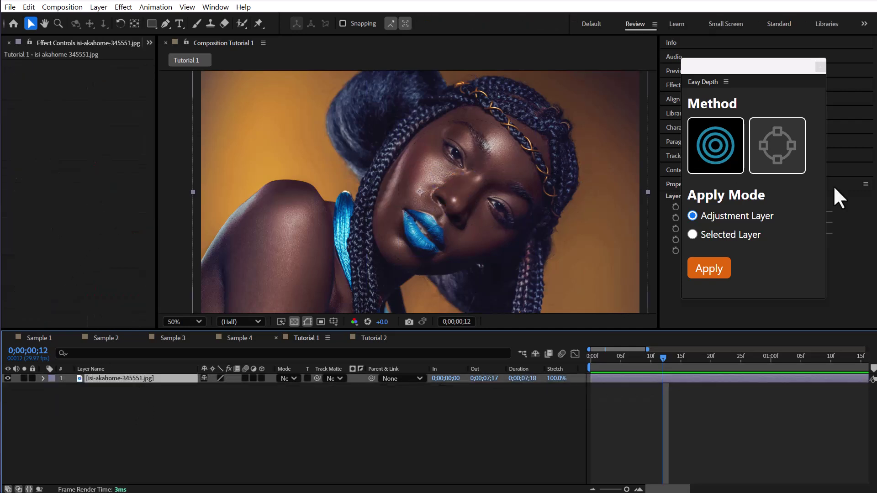
click(733, 234)
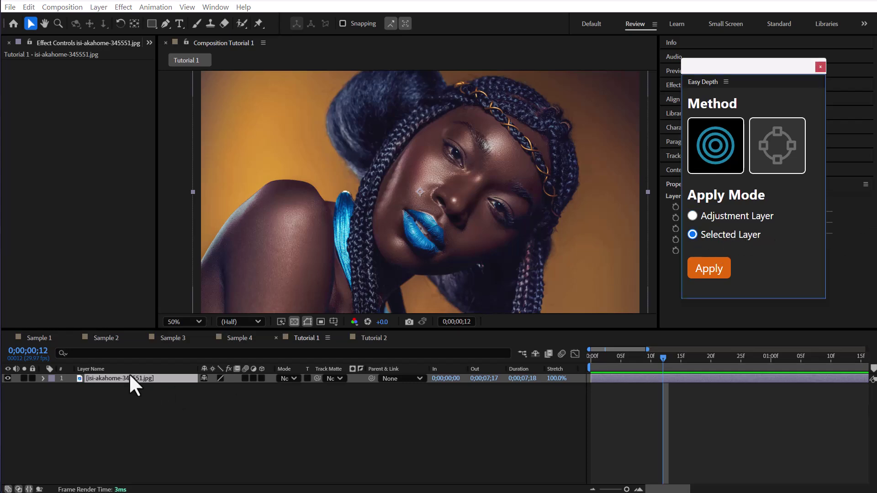
- Pre-compose the photo with all attributes moved, then apply circular depth to it
click(98, 7)
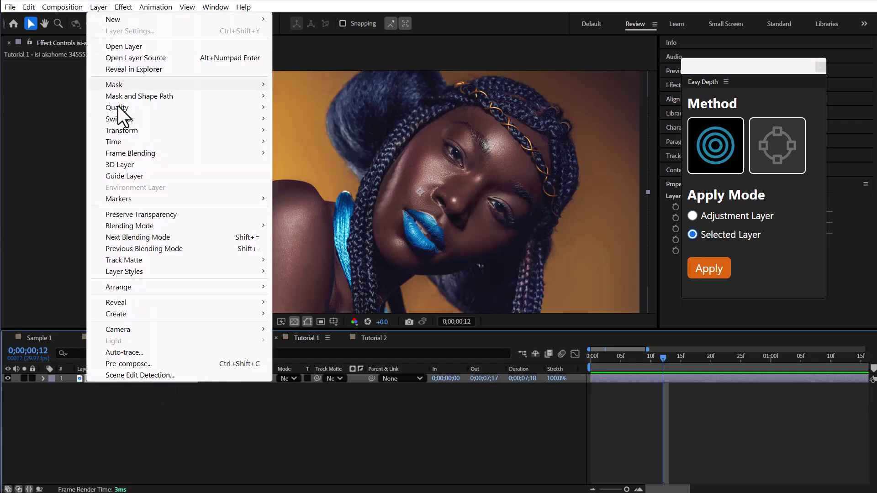
click(133, 364)
click(376, 251)
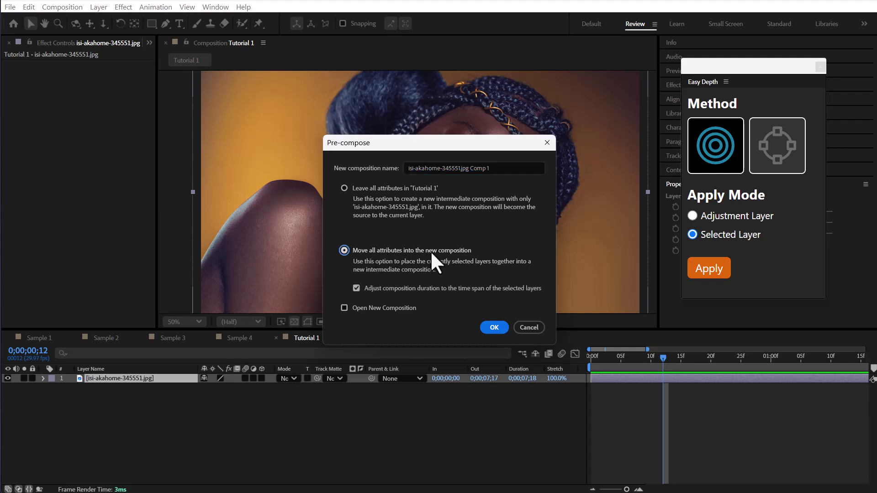
click(494, 327)
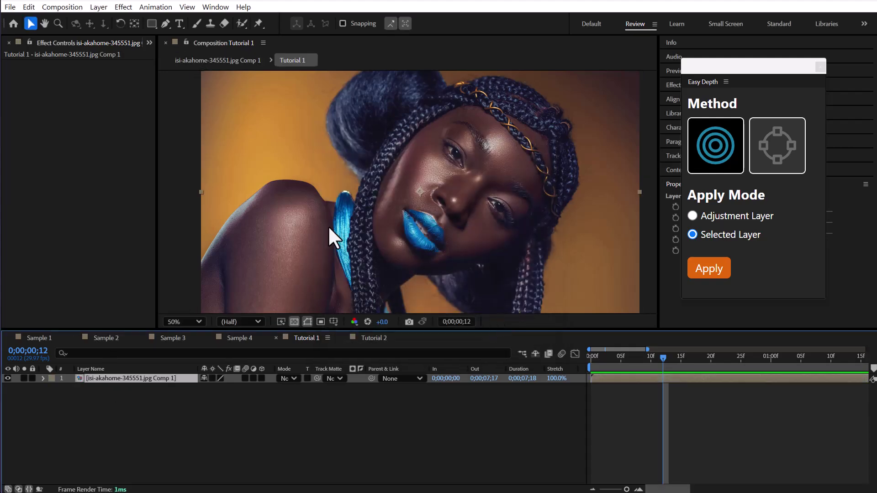
key(comma)
click(709, 269)
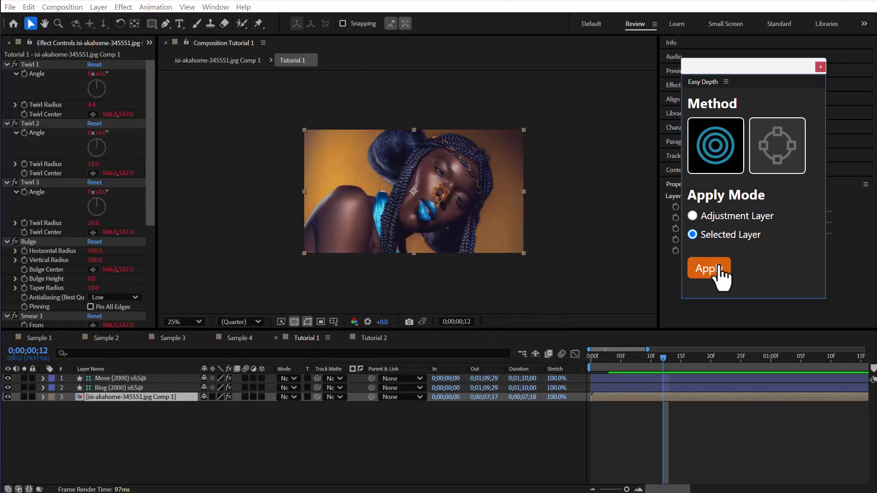
key(period)
- Centre the depth rings on her nose, sized 160–910, and place the motion guide there
click(130, 387)
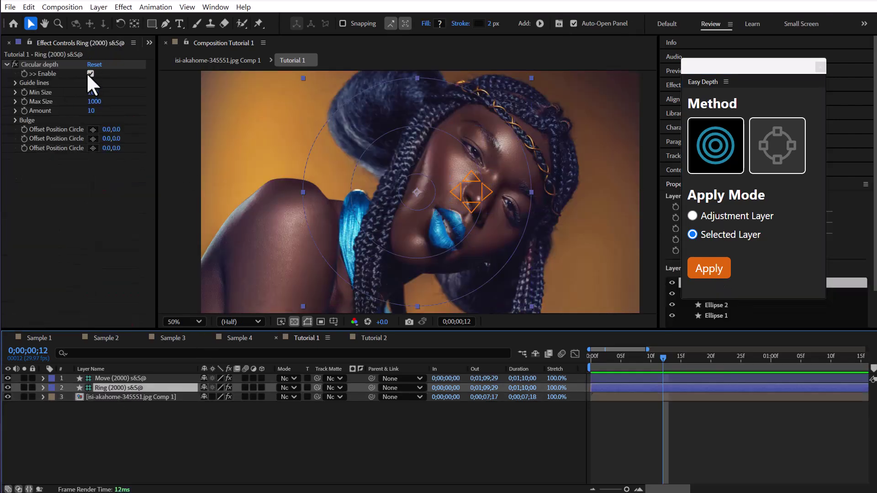
drag(417, 192, 462, 194)
drag(95, 102, 92, 102)
drag(108, 138, 108, 149)
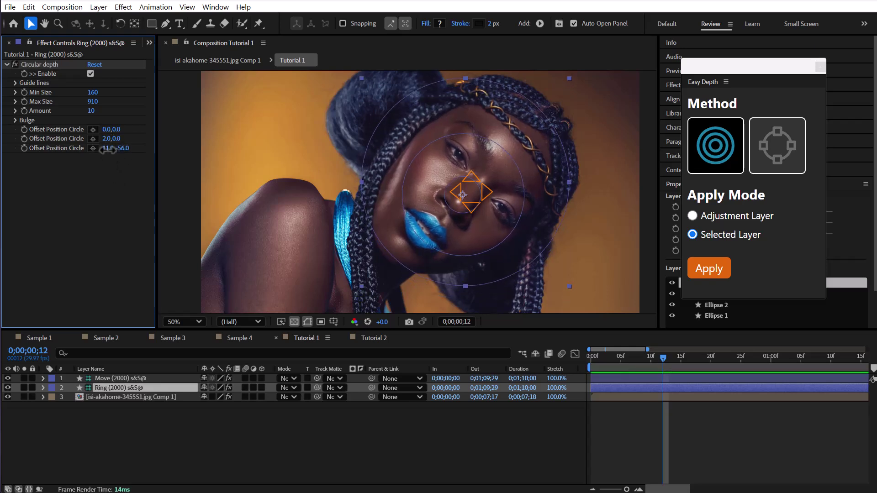
click(130, 379)
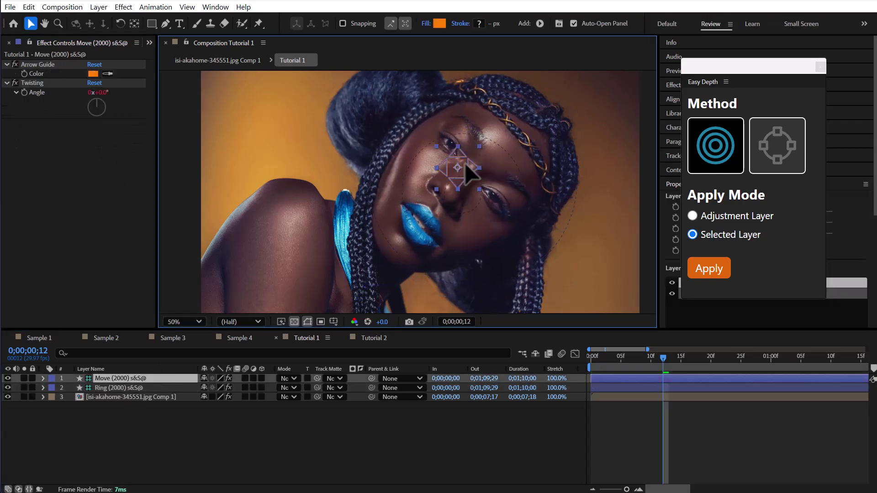
drag(468, 174, 473, 191)
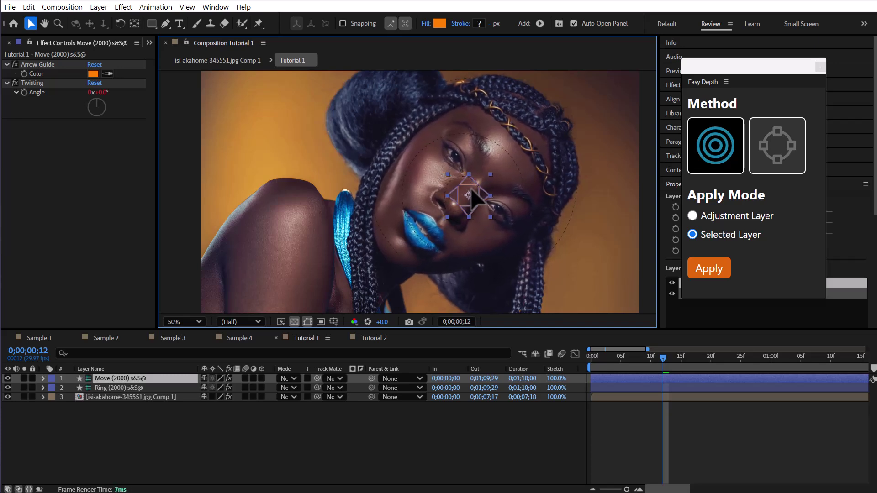
- In Tutorial 2, add mask depth as an adjustment layer and turn the effect off
click(374, 337)
click(793, 147)
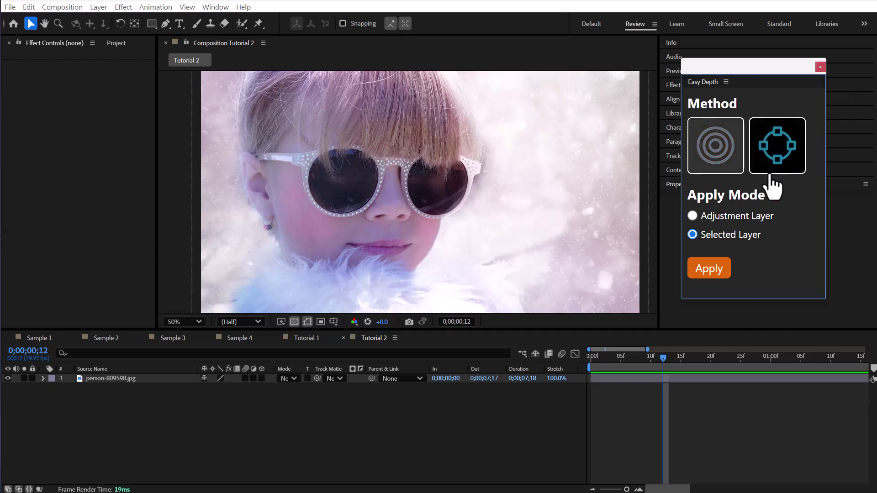
click(132, 381)
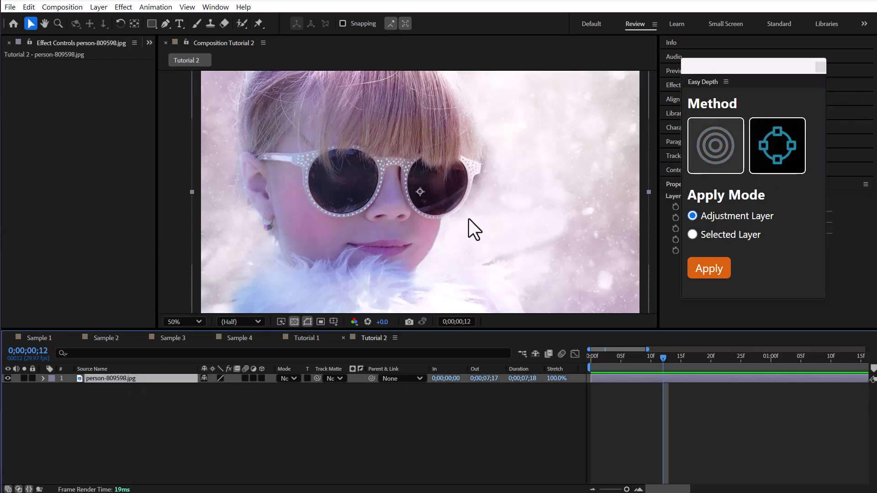
click(715, 271)
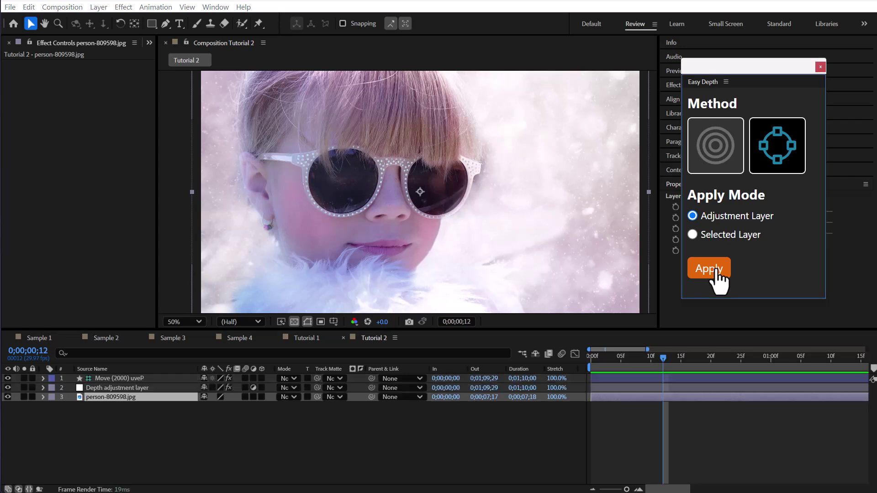
click(126, 388)
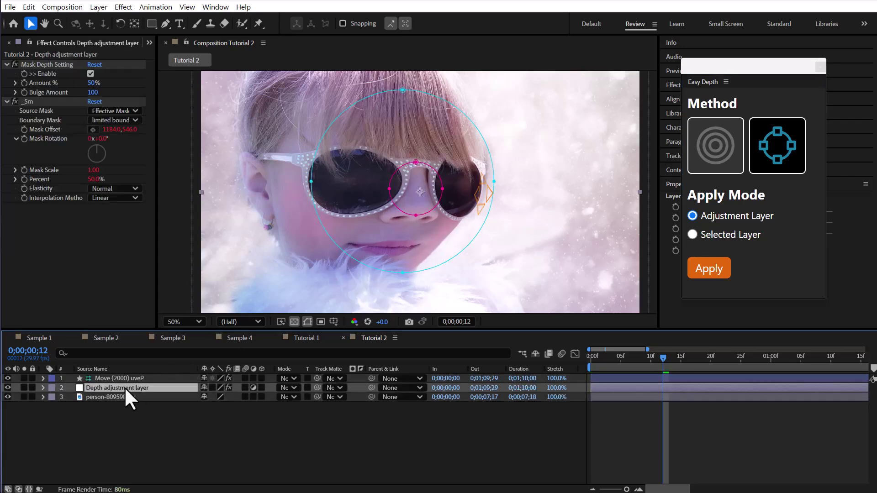
click(90, 73)
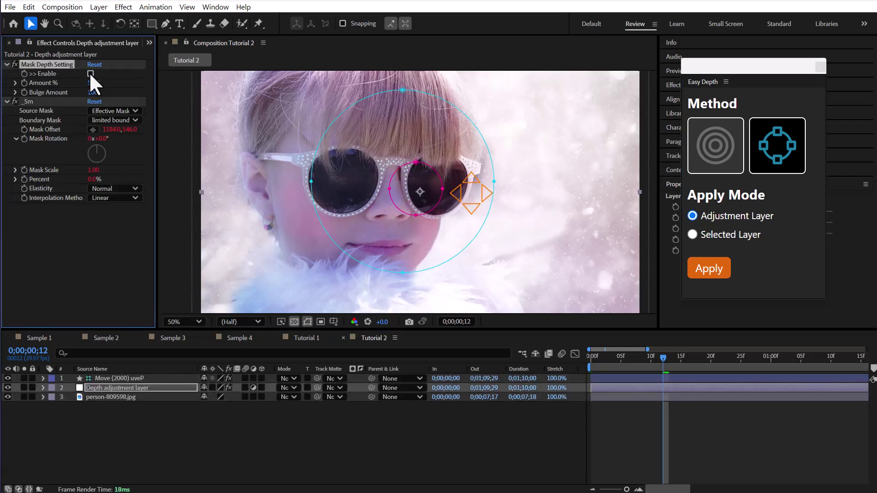
- Reshape the outer mask to cover her cheek, chin and hair
click(399, 98)
drag(304, 183, 251, 172)
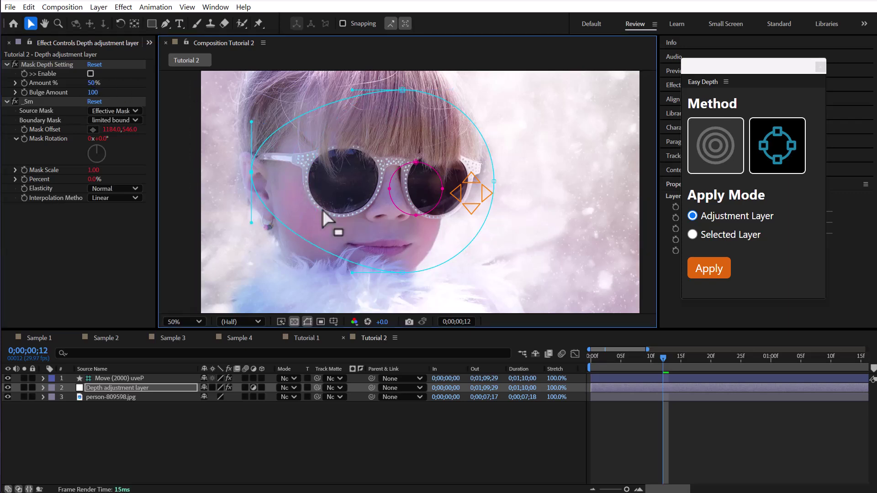
drag(402, 273, 339, 287)
drag(493, 181, 444, 206)
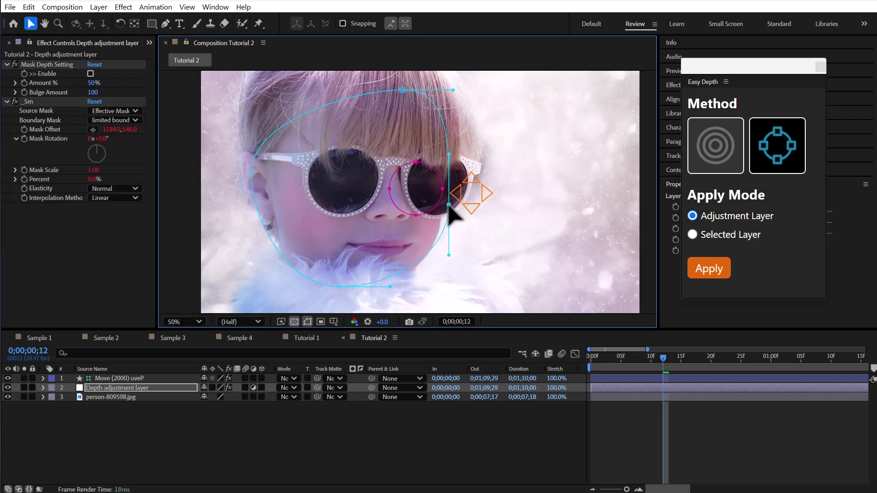
drag(404, 90, 308, 75)
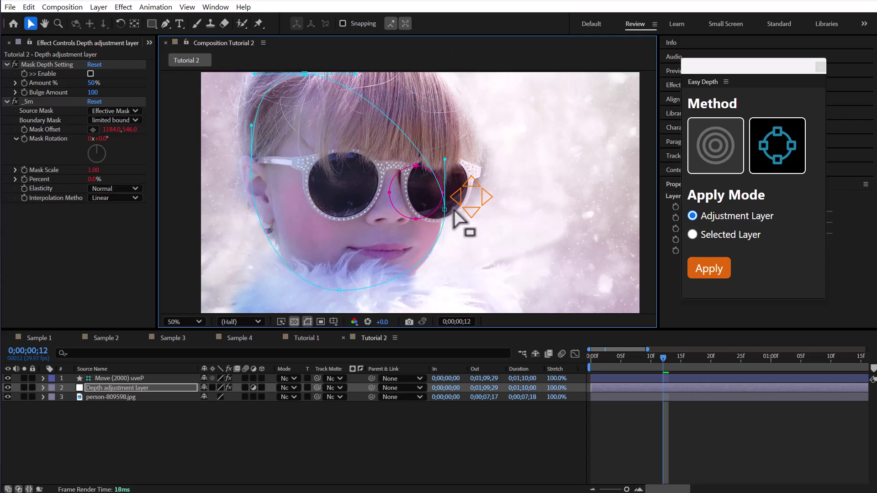
drag(451, 331, 452, 364)
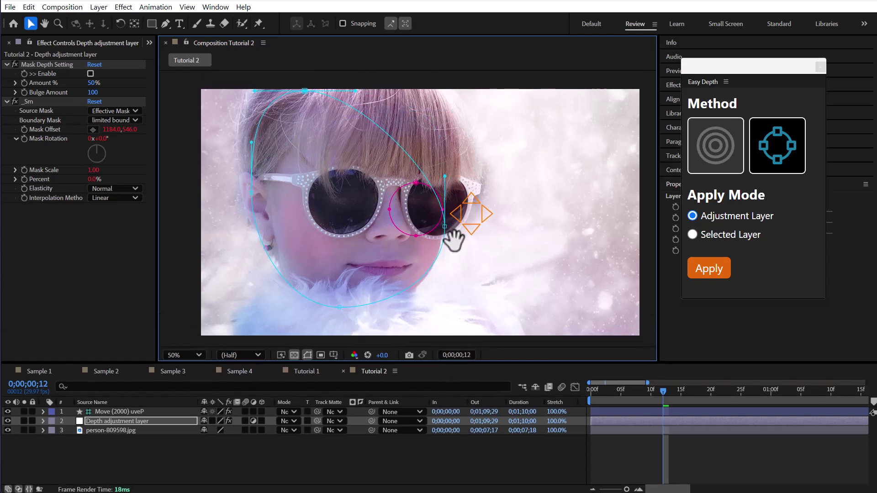
drag(453, 233, 452, 244)
key(v)
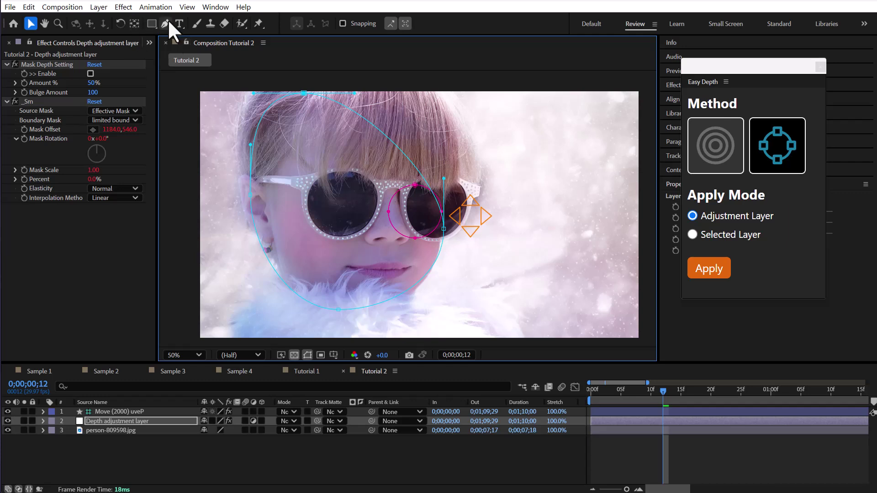
- Add points to round the outer mask and make it follow her cheek
click(168, 21)
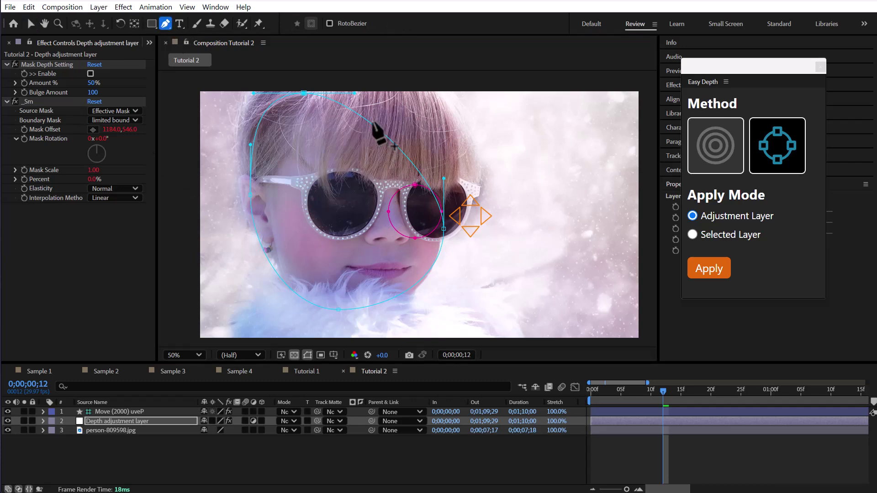
drag(374, 128, 476, 168)
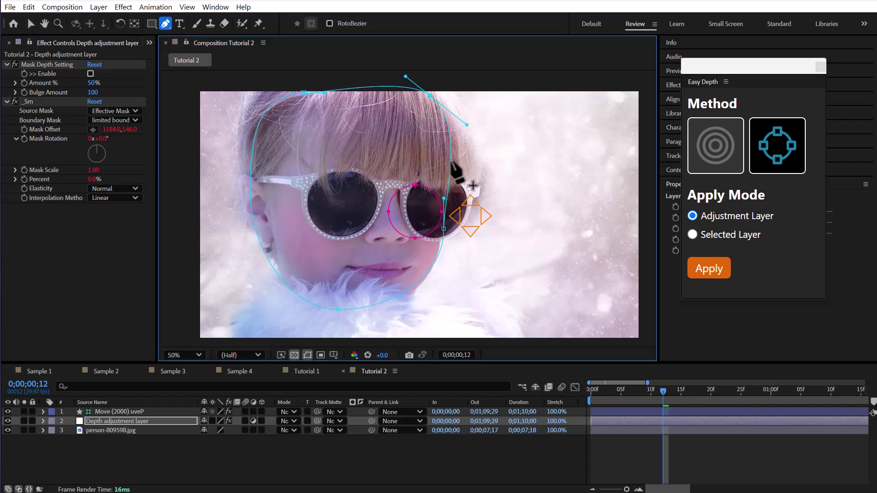
drag(448, 230, 466, 221)
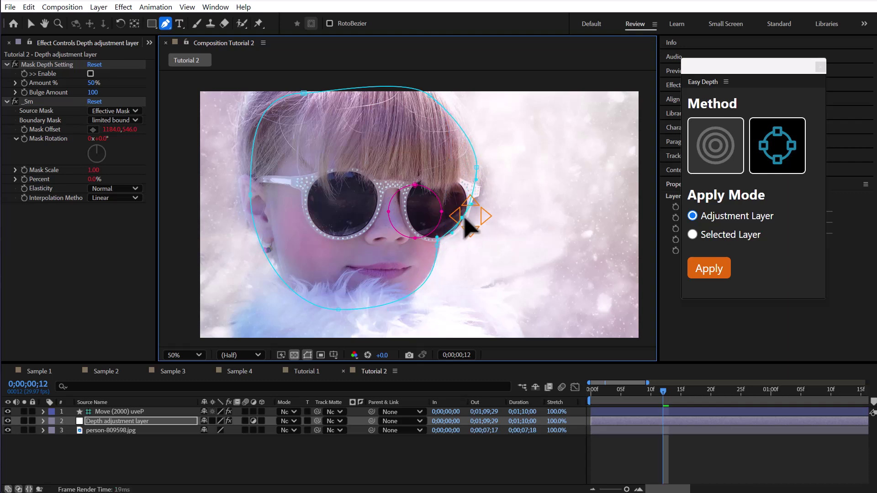
click(252, 158)
drag(250, 196, 289, 282)
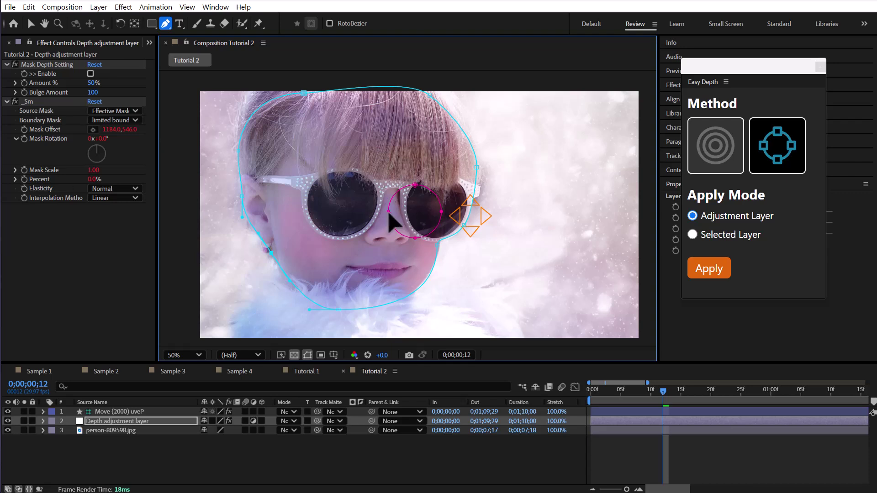
- Stretch the inner mask around the sunglasses and turn the depth effect back on
drag(388, 212, 299, 205)
drag(415, 185, 350, 159)
mouse_move(415, 238)
mouse_down()
mouse_move(320, 243)
mouse_move(335, 248)
mouse_up()
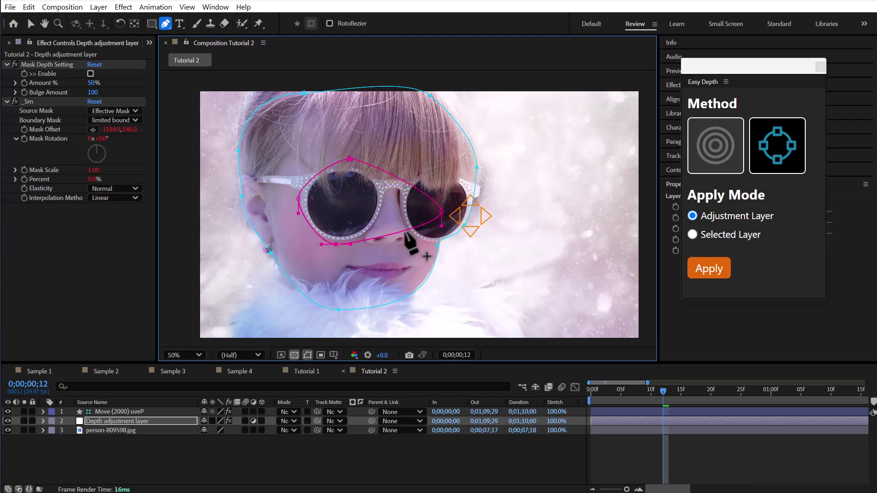
drag(441, 212, 451, 138)
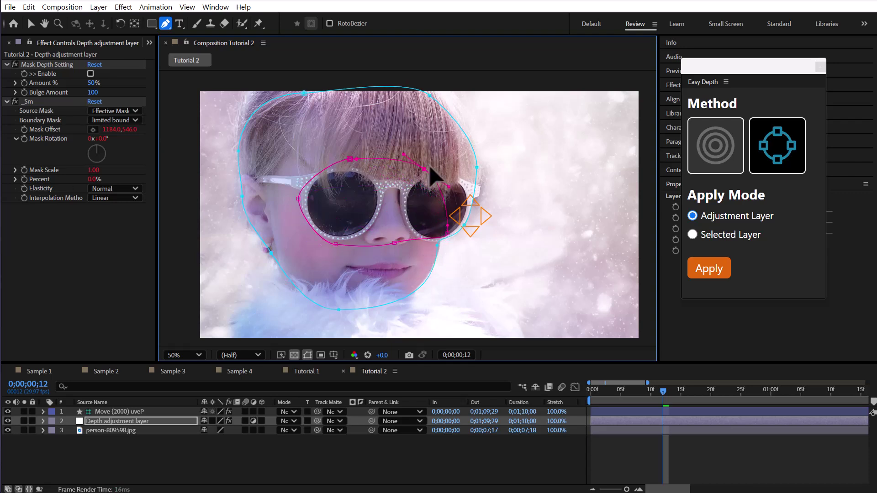
drag(350, 159, 322, 129)
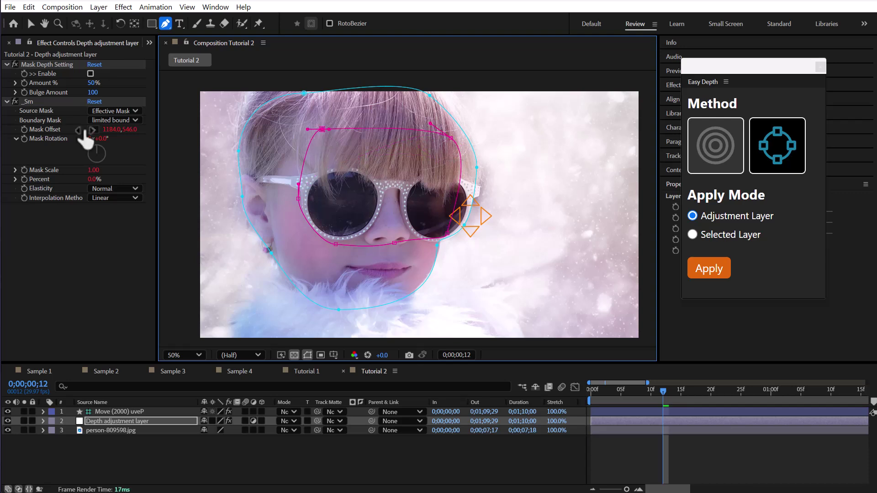
click(90, 74)
- Move the motion guide onto the left lens
click(29, 24)
click(177, 412)
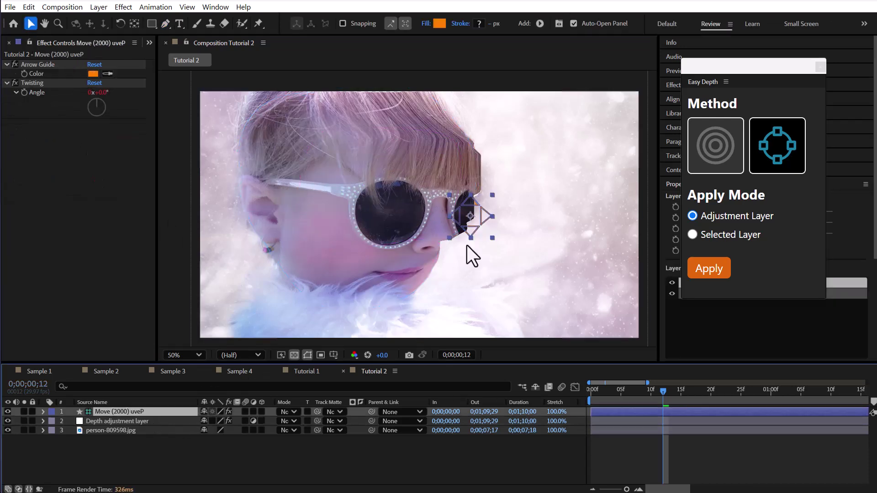
click(419, 223)
drag(419, 224, 353, 201)
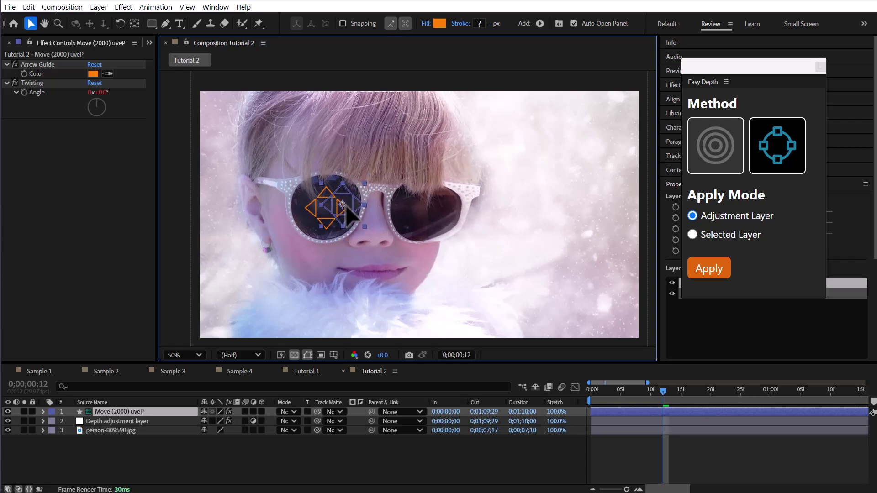
drag(353, 201, 336, 207)
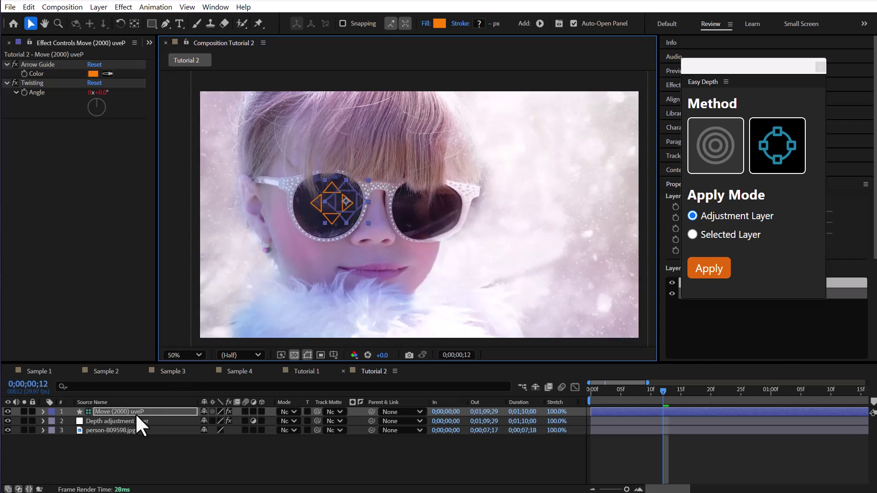
- Tighten the inner mask vertices so the glasses mask spans both lenses
click(135, 421)
drag(322, 130, 322, 164)
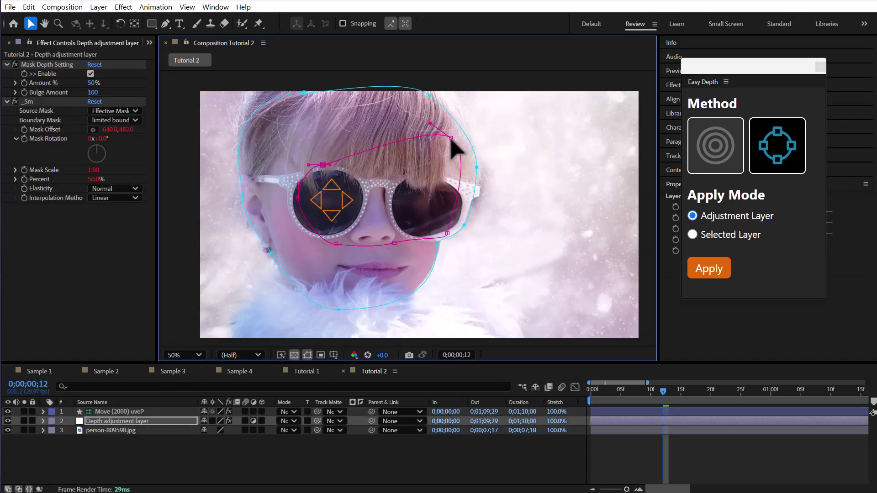
mouse_move(451, 138)
mouse_down()
mouse_move(441, 166)
mouse_move(435, 163)
mouse_up()
drag(334, 244, 322, 239)
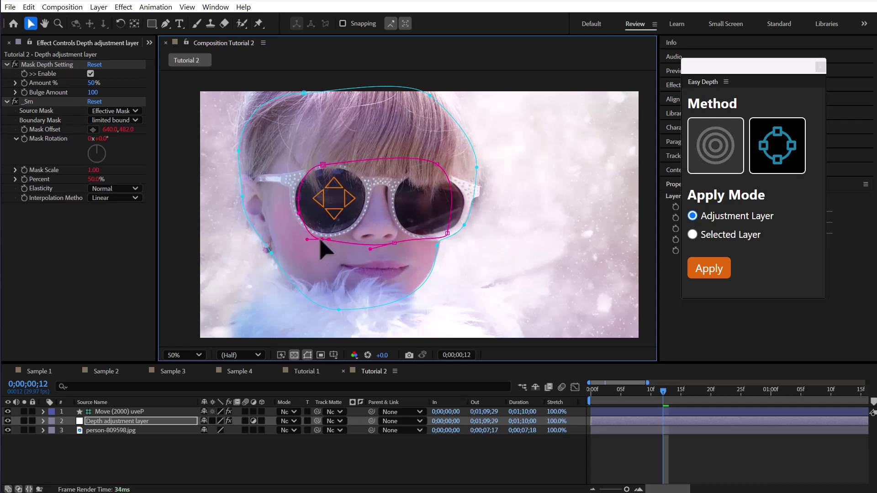
drag(437, 165, 446, 170)
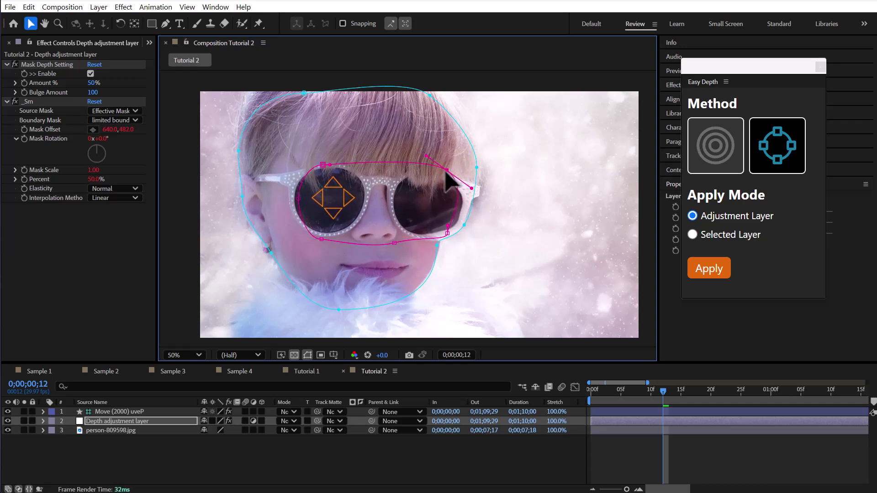
- Raise depth amount to 65% and bulge to 114, then nudge the guide across the lens
click(7, 101)
mouse_move(93, 92)
mouse_down()
mouse_move(139, 88)
mouse_move(132, 100)
mouse_move(110, 93)
mouse_move(119, 83)
mouse_up()
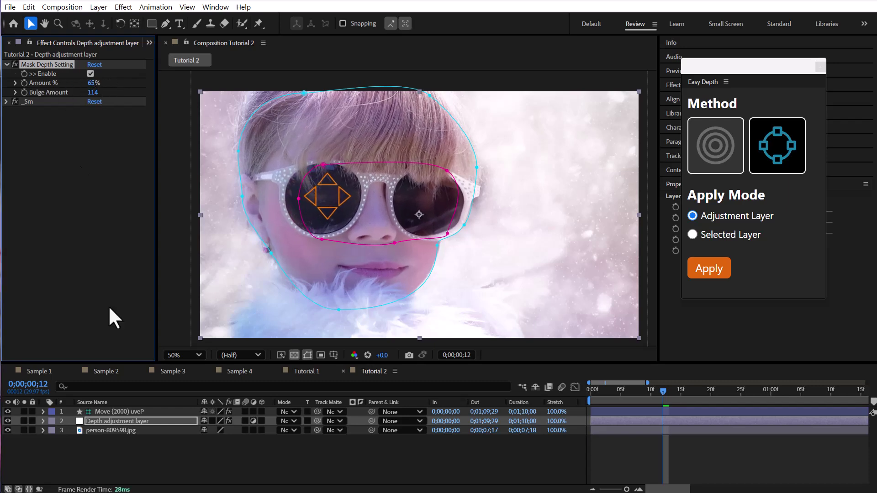
click(101, 410)
drag(331, 199, 345, 200)
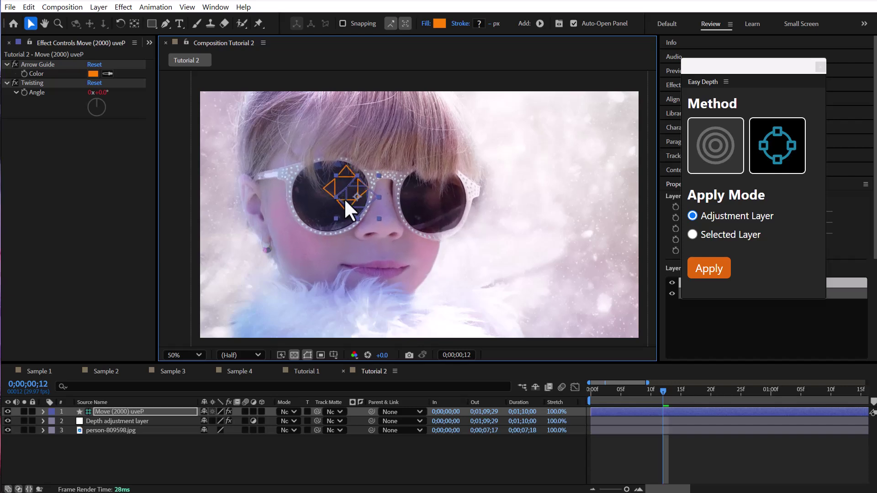
- In Sample 1, zoom in on the Oscar statue's mask paths and switch to a black background
click(48, 373)
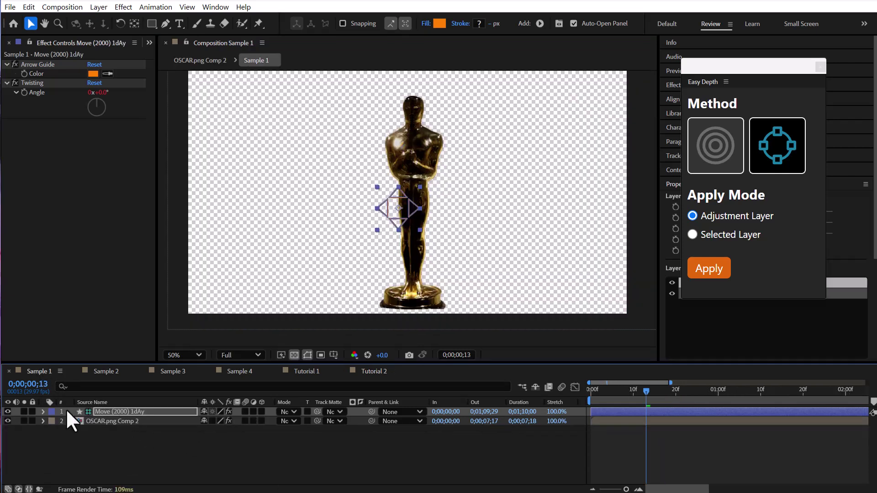
click(127, 420)
key(slash)
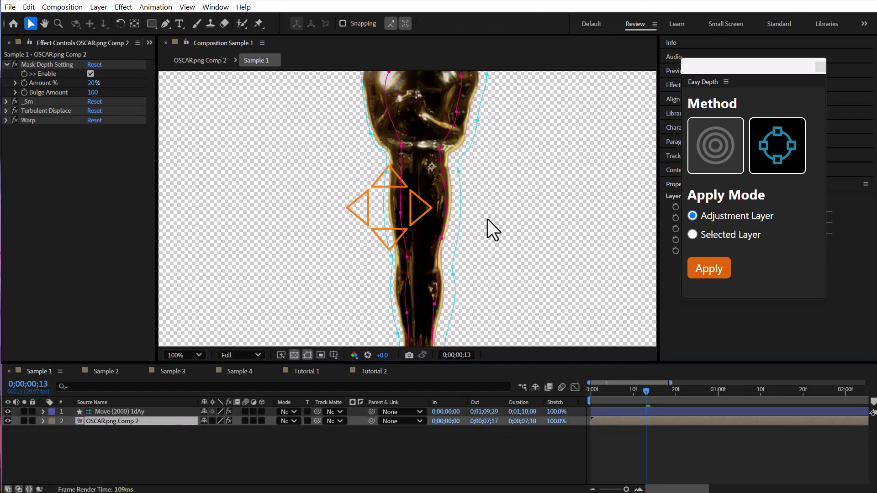
key(comma)
key(period)
scroll(317, 318, up, 3)
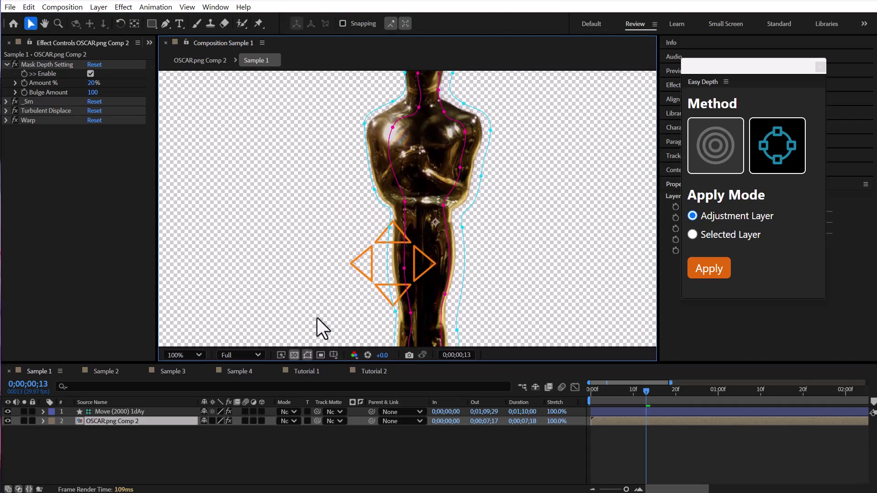
click(295, 353)
- Zoom out and shift the statue's depth guide across its midsection
mouse_move(463, 231)
mouse_down()
mouse_move(456, 87)
mouse_move(454, 274)
mouse_move(462, 215)
mouse_up()
key(comma)
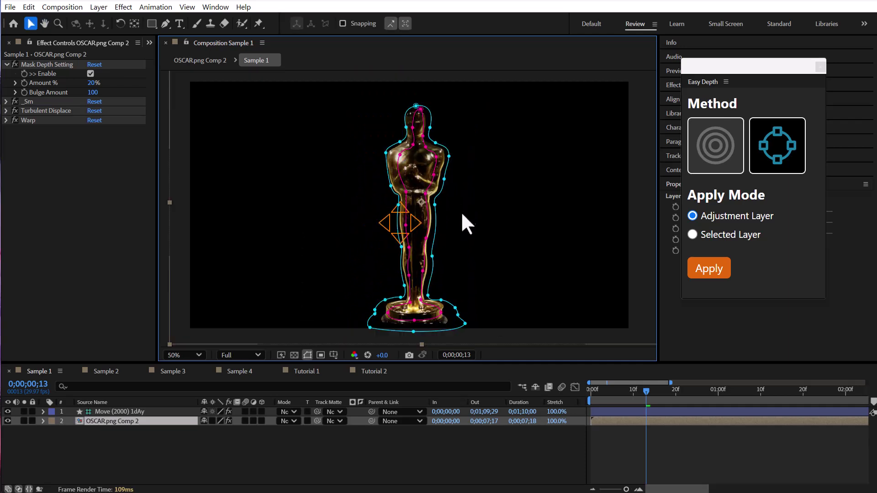
click(117, 411)
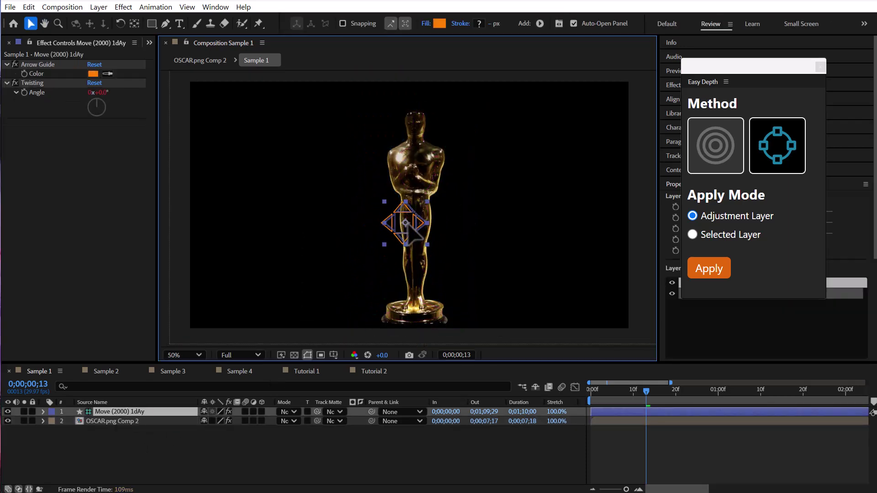
mouse_move(407, 233)
mouse_down()
mouse_move(440, 235)
mouse_move(385, 222)
mouse_up()
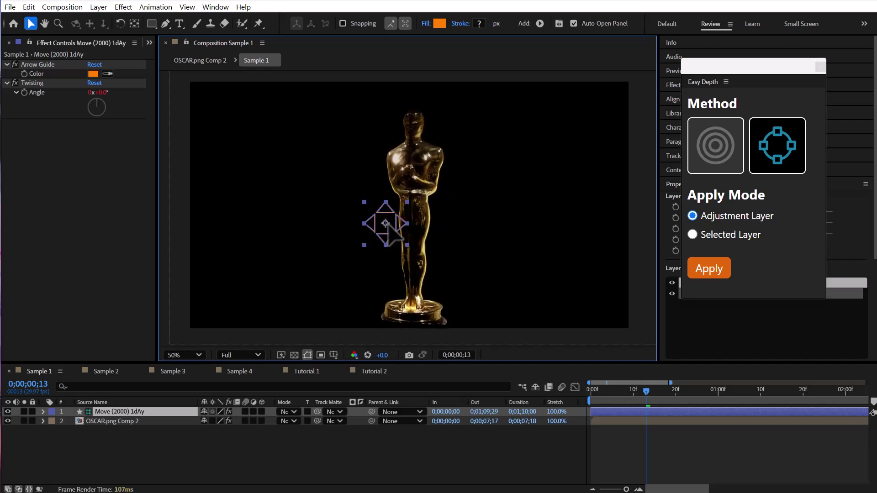
- Zoom and pan around Sample 2's portrait to inspect the depth layer's masks
click(109, 369)
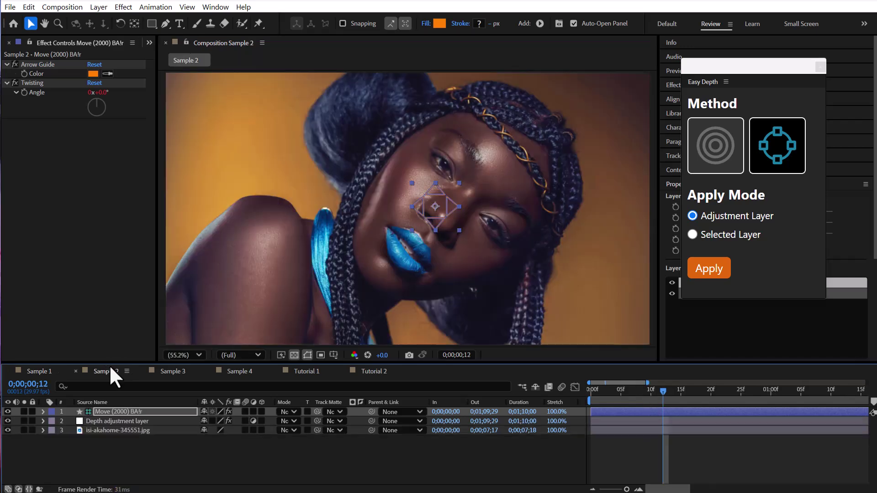
click(131, 421)
key(slash)
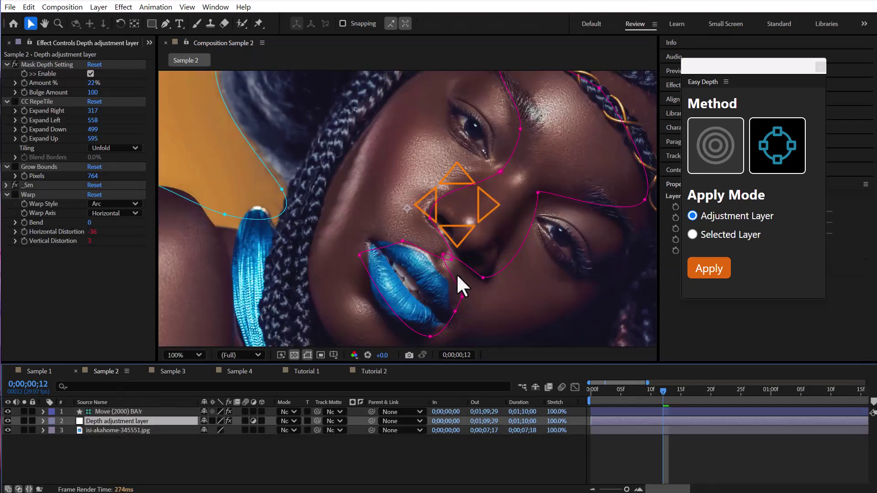
mouse_move(465, 271)
mouse_down()
mouse_move(359, 279)
mouse_move(480, 133)
mouse_up()
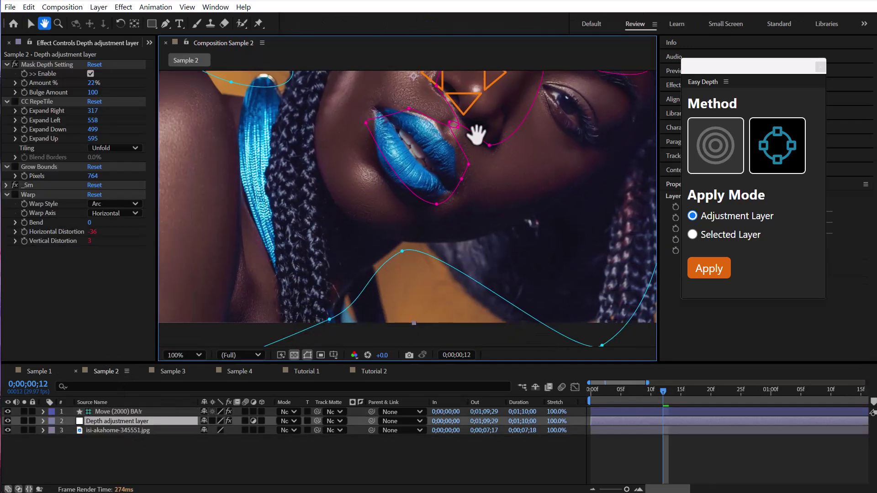
mouse_move(297, 274)
mouse_down()
mouse_move(505, 266)
mouse_move(320, 258)
mouse_up()
key(comma)
key(comma)
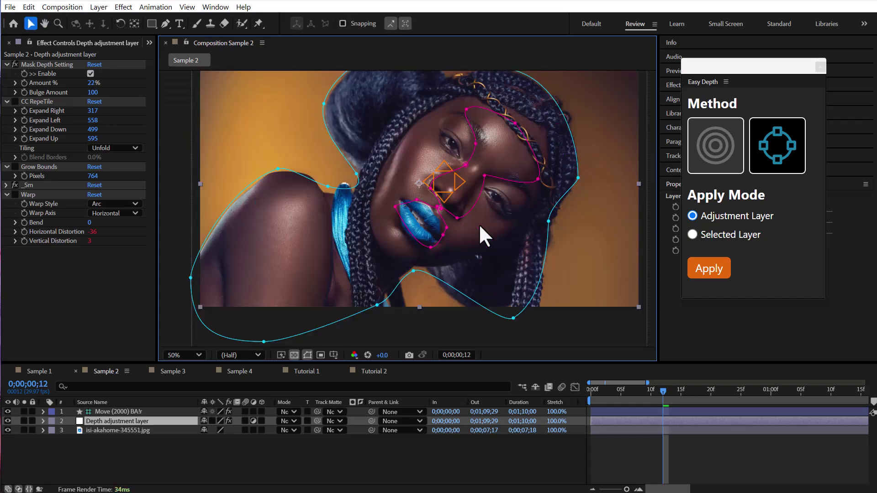
- Move the face's depth guide and adjust its twisting angle, then open Sample 3
click(130, 411)
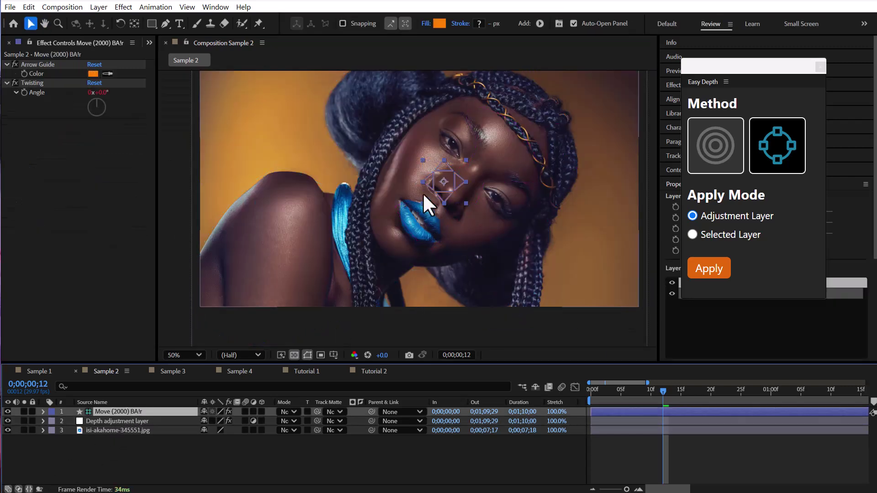
mouse_move(445, 182)
mouse_down()
mouse_move(435, 173)
mouse_move(444, 190)
mouse_up()
click(114, 373)
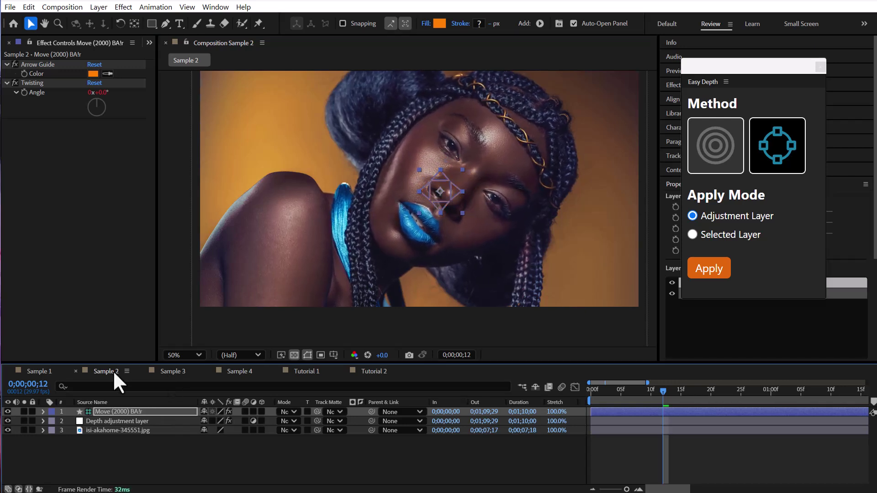
drag(106, 108, 102, 108)
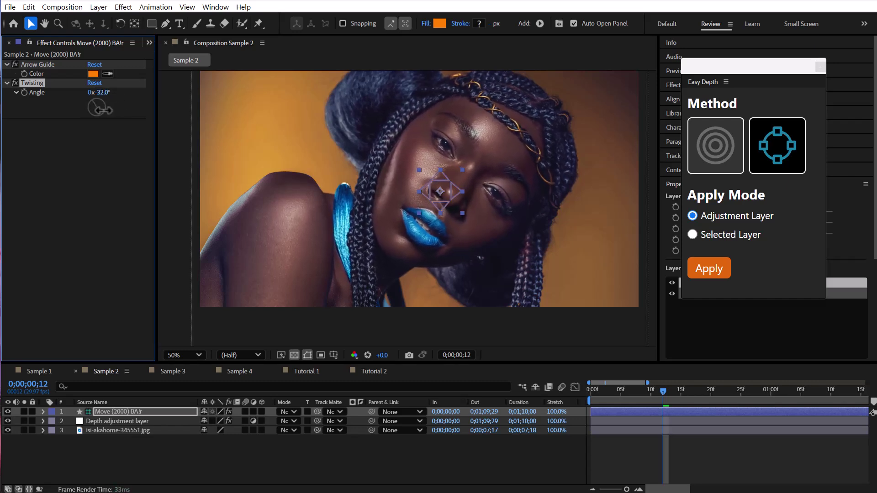
click(183, 374)
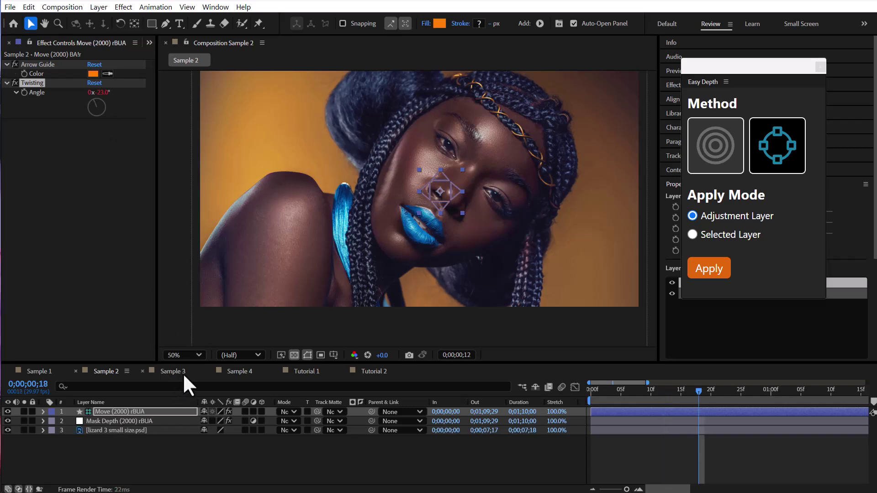
- Inspect the chameleon's depth mask and move its guide right across the head
click(132, 420)
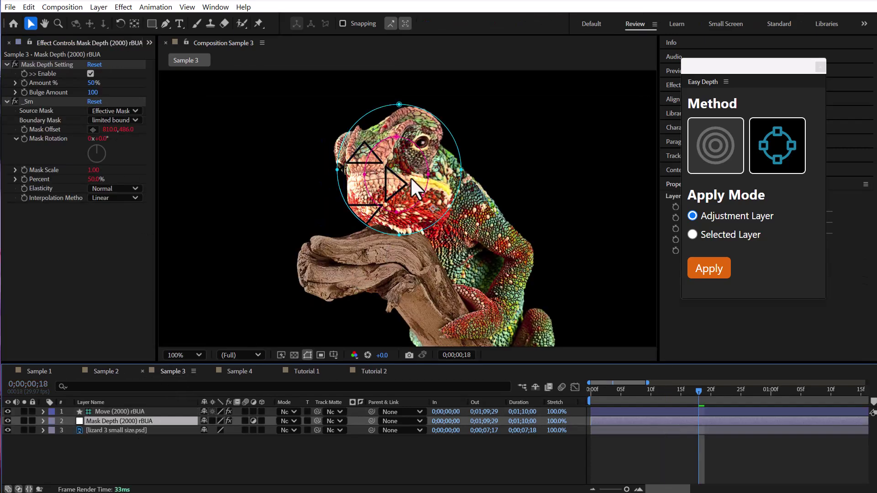
scroll(412, 179, up, 2)
drag(480, 203, 484, 221)
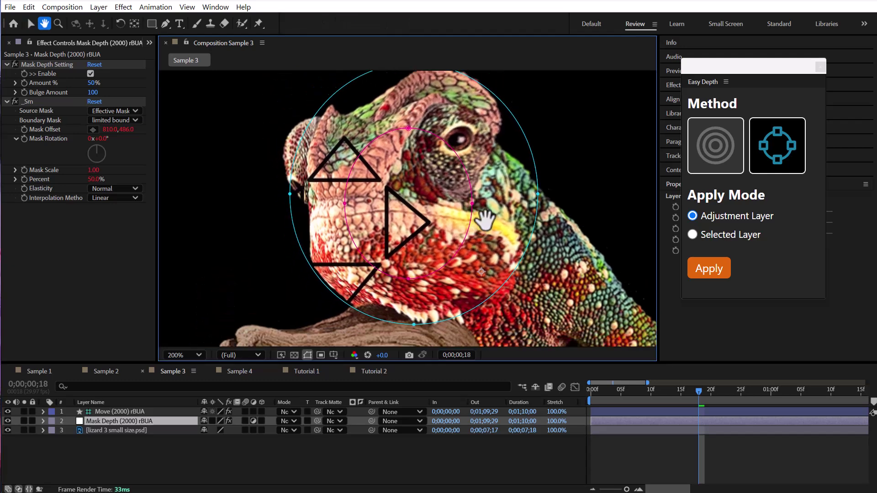
scroll(460, 211, down, 2)
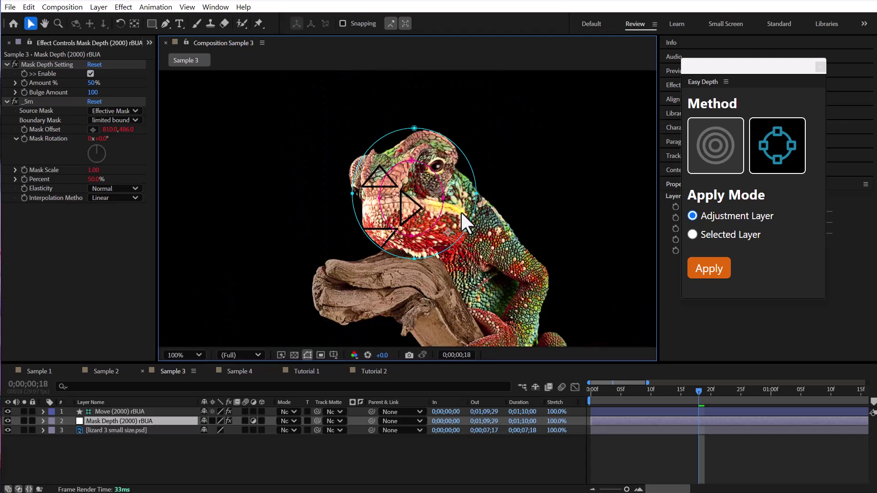
click(150, 412)
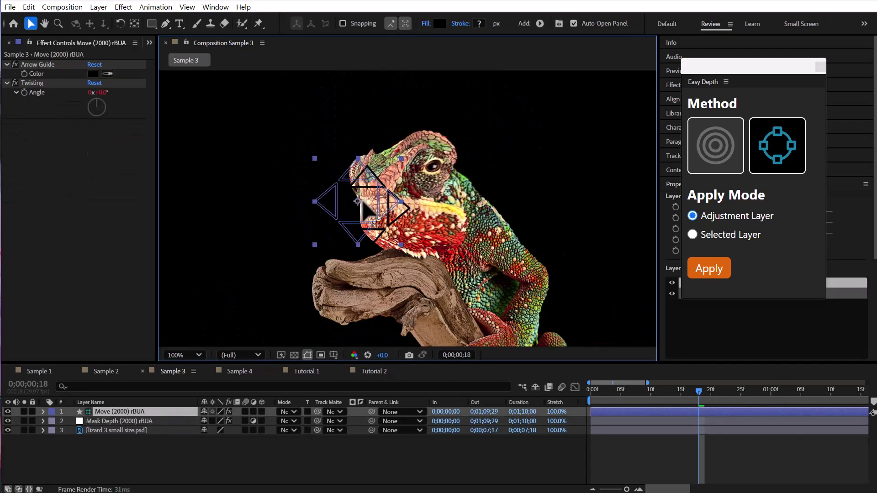
drag(362, 202, 394, 204)
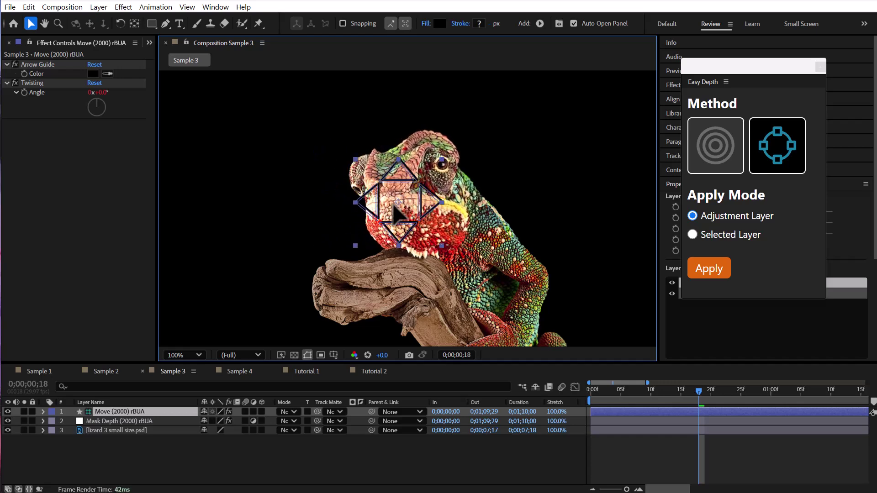
- Twist the guide to about 20°, shift it further right, then open Sample 4
scroll(396, 203, down, 2)
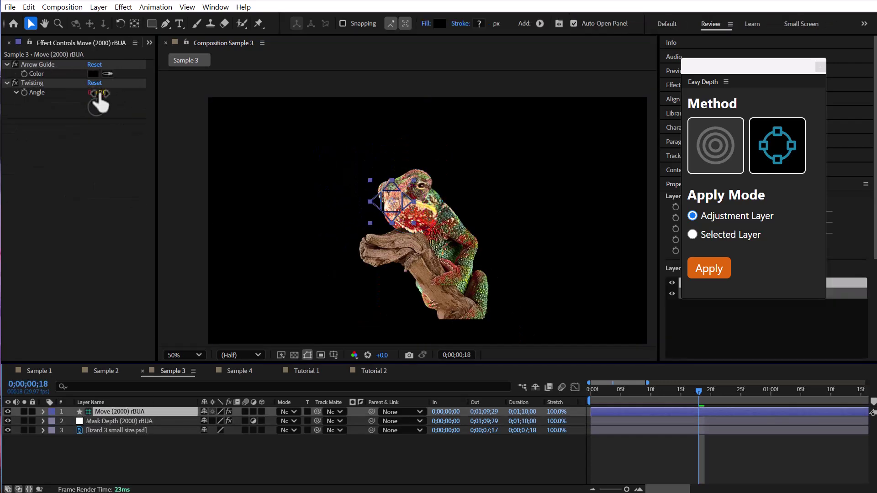
drag(98, 104, 114, 108)
scroll(462, 194, up, 2)
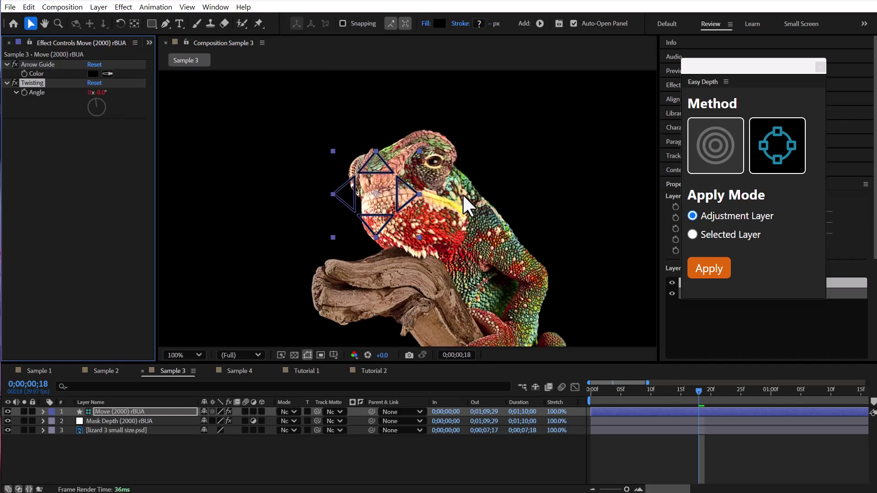
drag(103, 93, 123, 95)
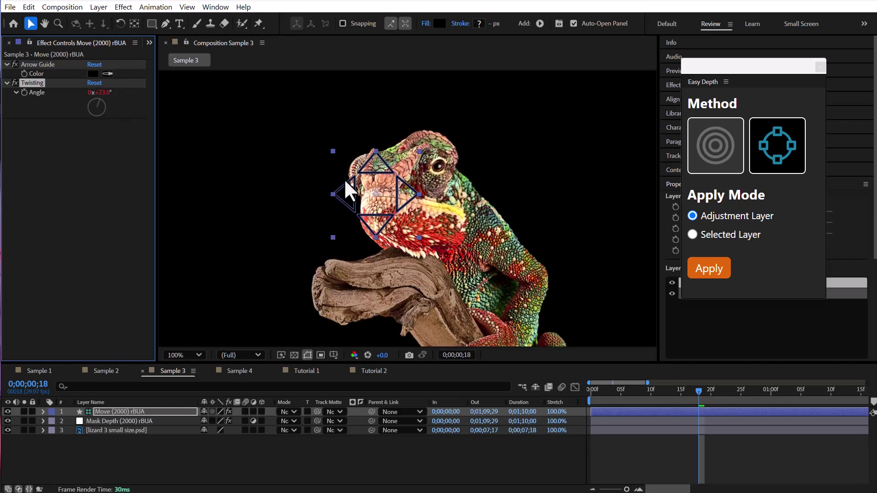
drag(383, 203, 420, 205)
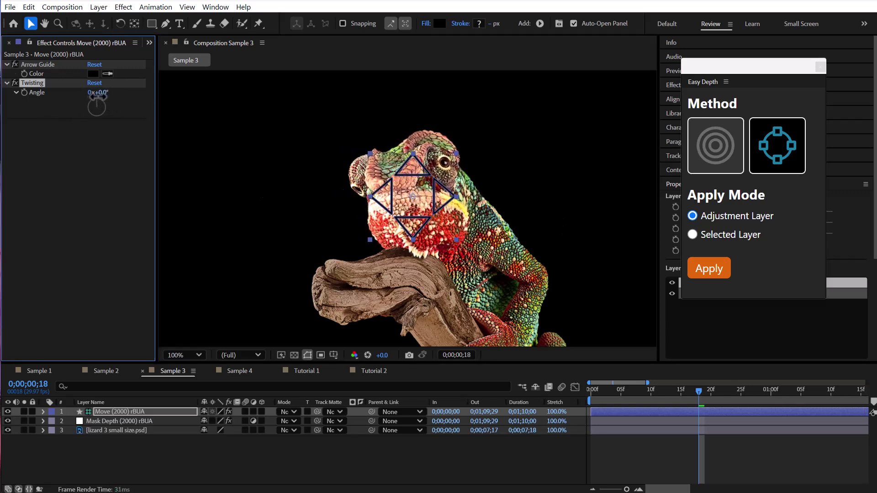
drag(106, 97, 116, 104)
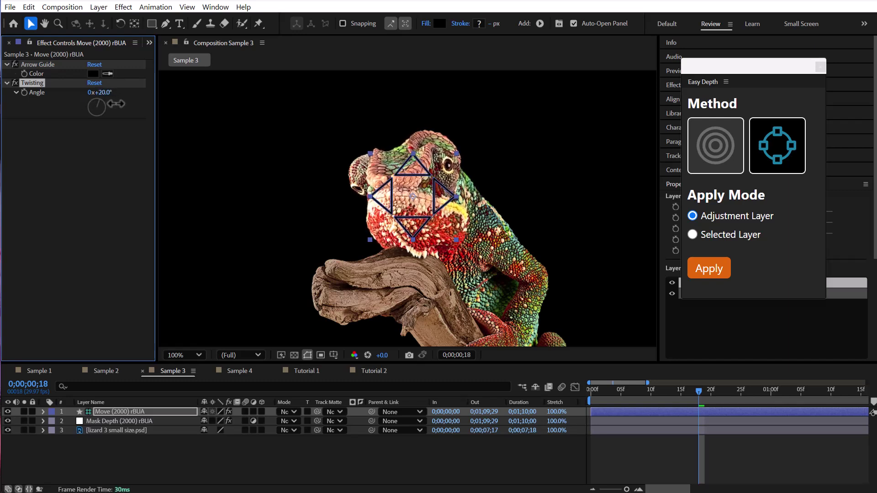
click(251, 371)
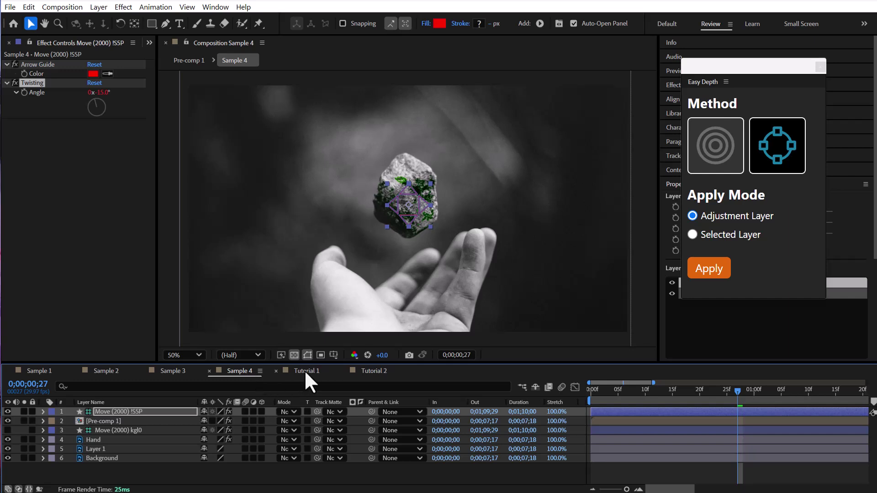
- Inspect the rock's Pre-comp 1 mask, nudge its guide up-left, and twist it to 20°
click(138, 421)
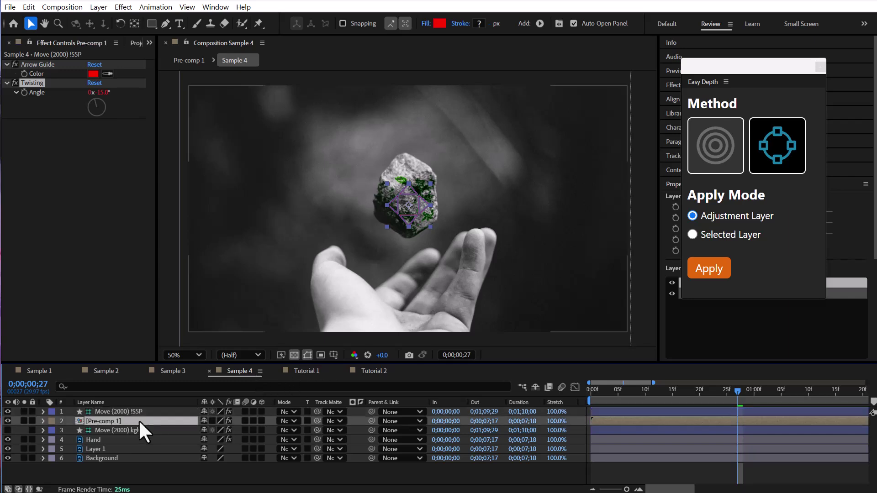
key(alt+period)
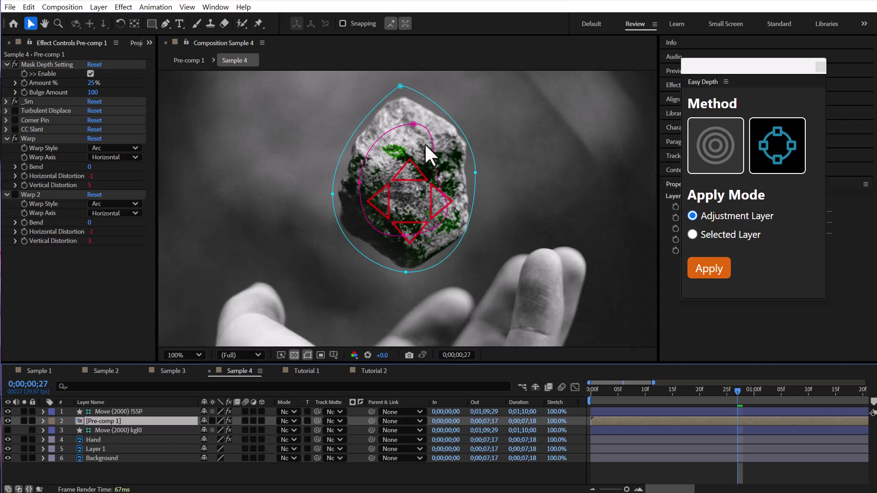
key(comma)
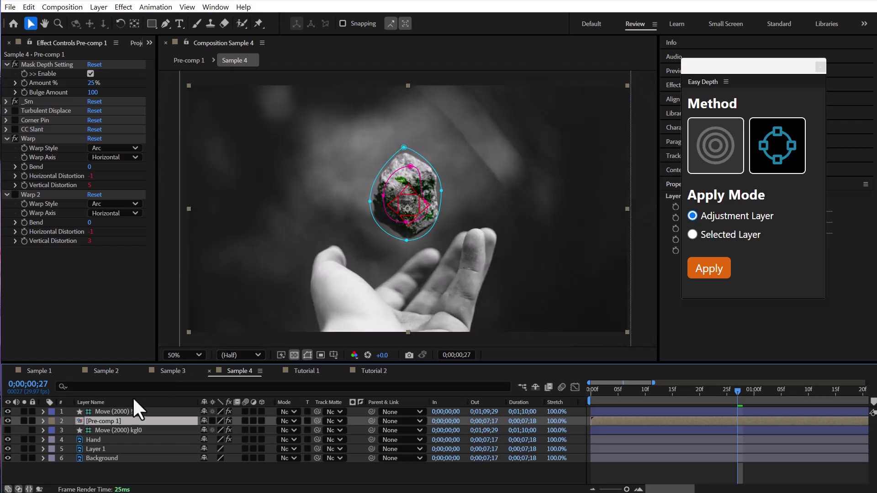
click(128, 411)
mouse_move(412, 208)
mouse_down()
mouse_move(408, 195)
mouse_move(407, 207)
mouse_up()
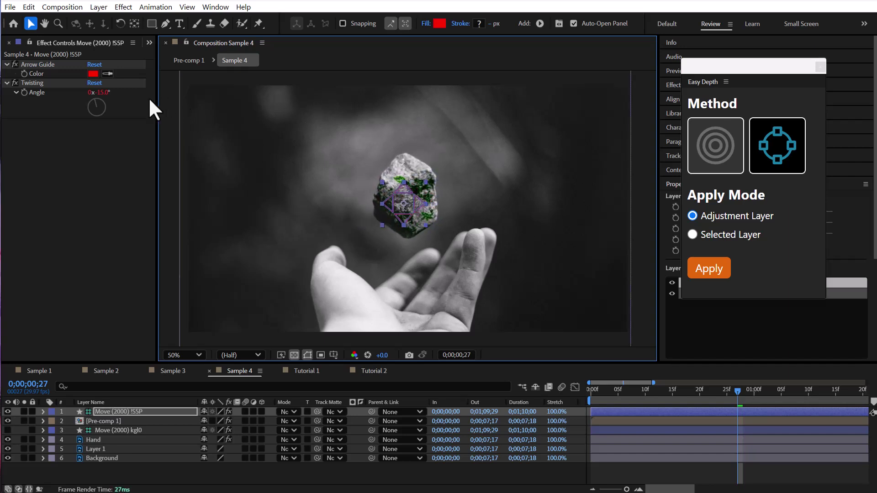
drag(102, 94, 103, 94)
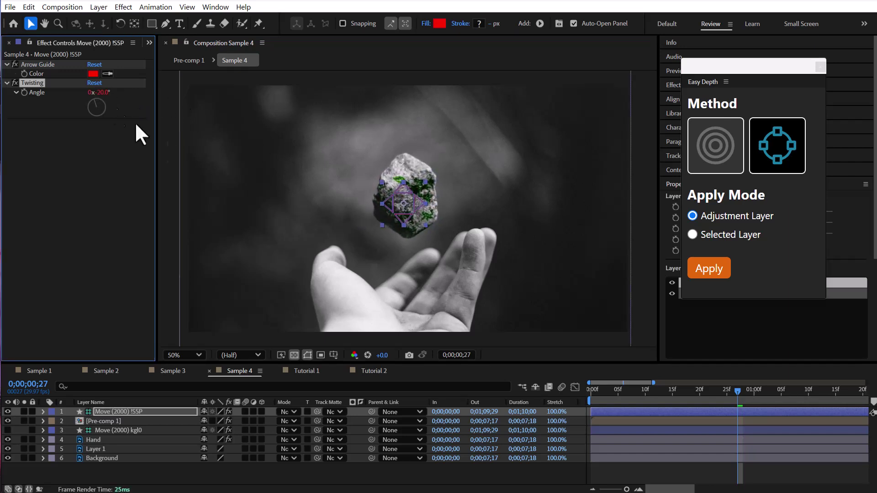